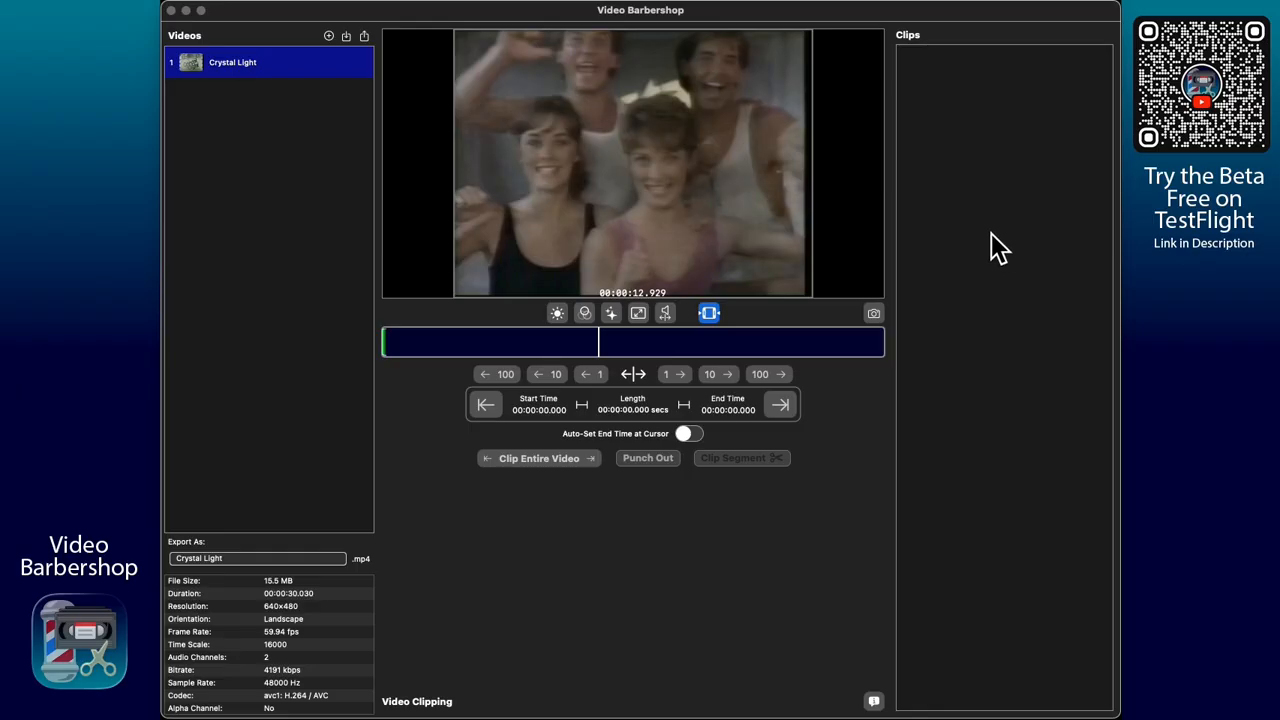
# - Open the luminance mapping settings and apply the VHS 16–235 remapping, comparing the picture against No Remapping
pyautogui.click(560, 318)
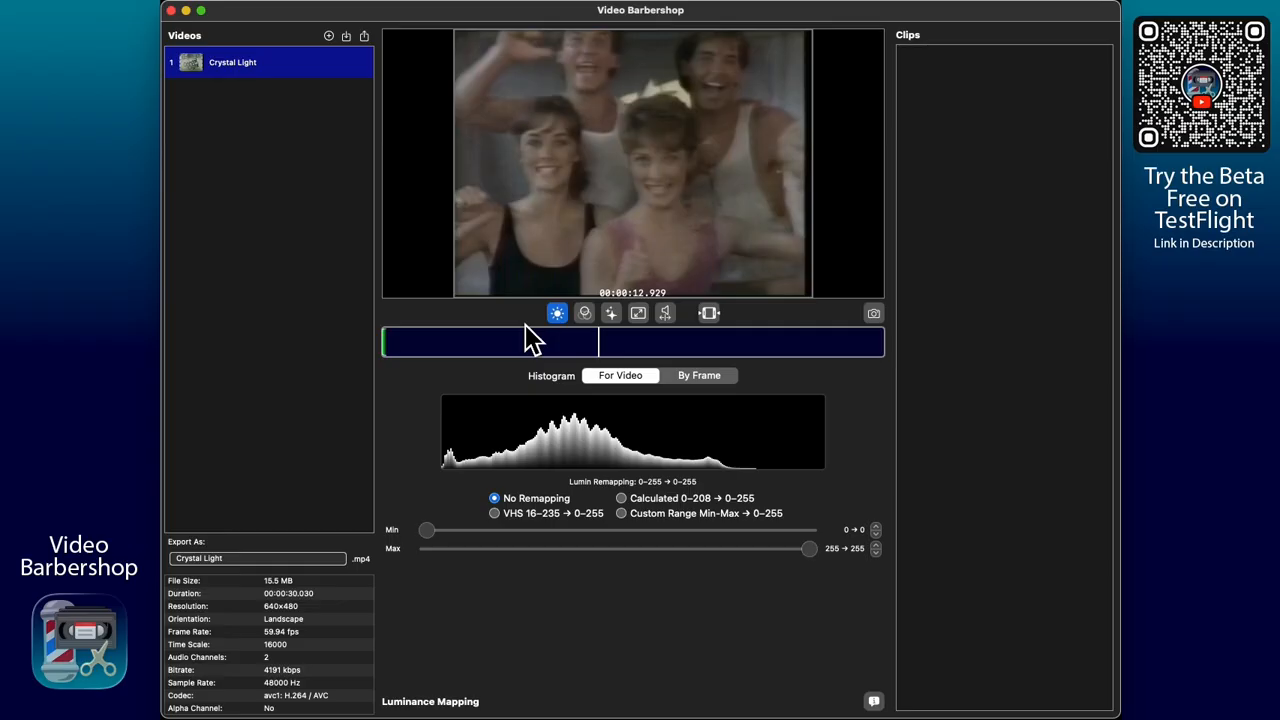
pyautogui.click(556, 517)
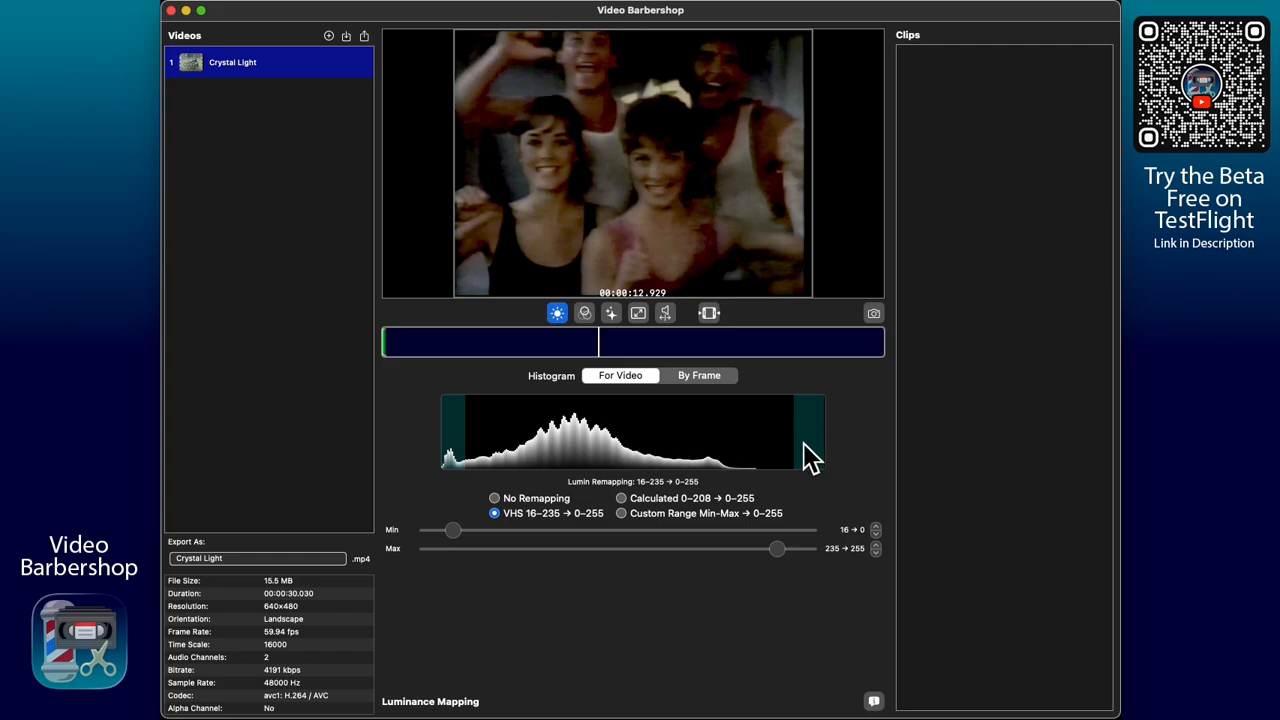
pyautogui.click(492, 499)
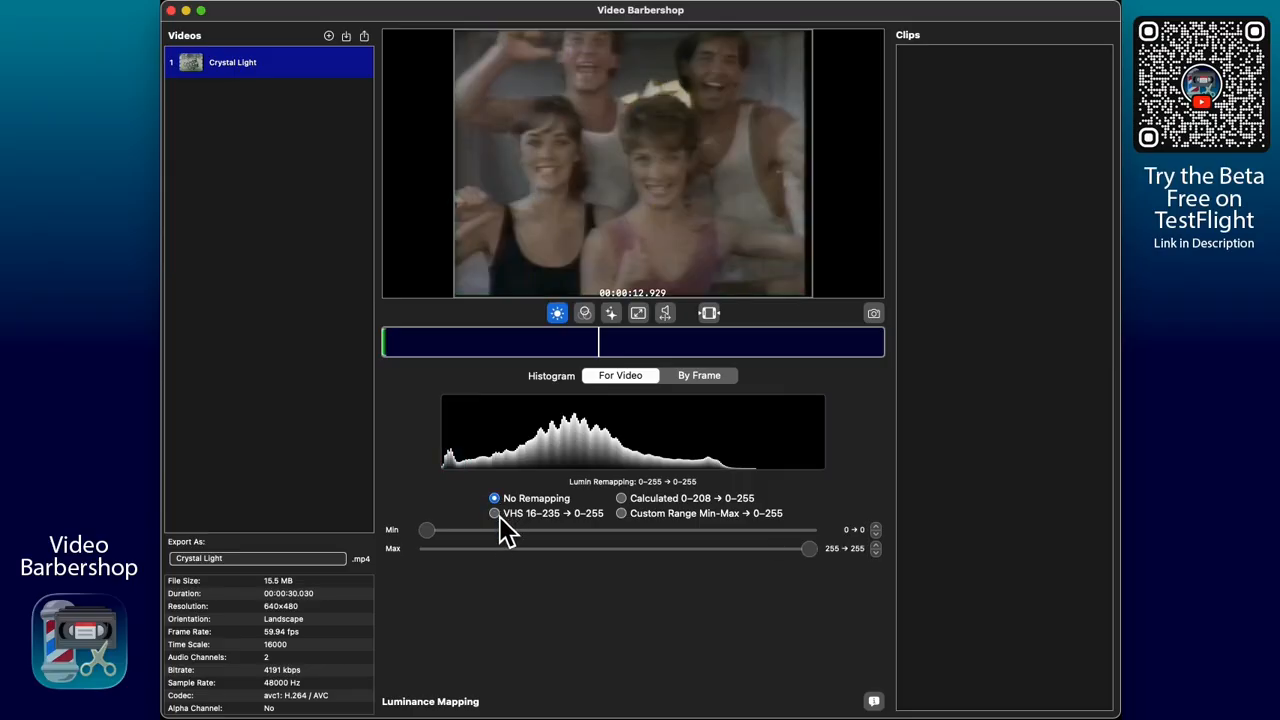
pyautogui.click(495, 514)
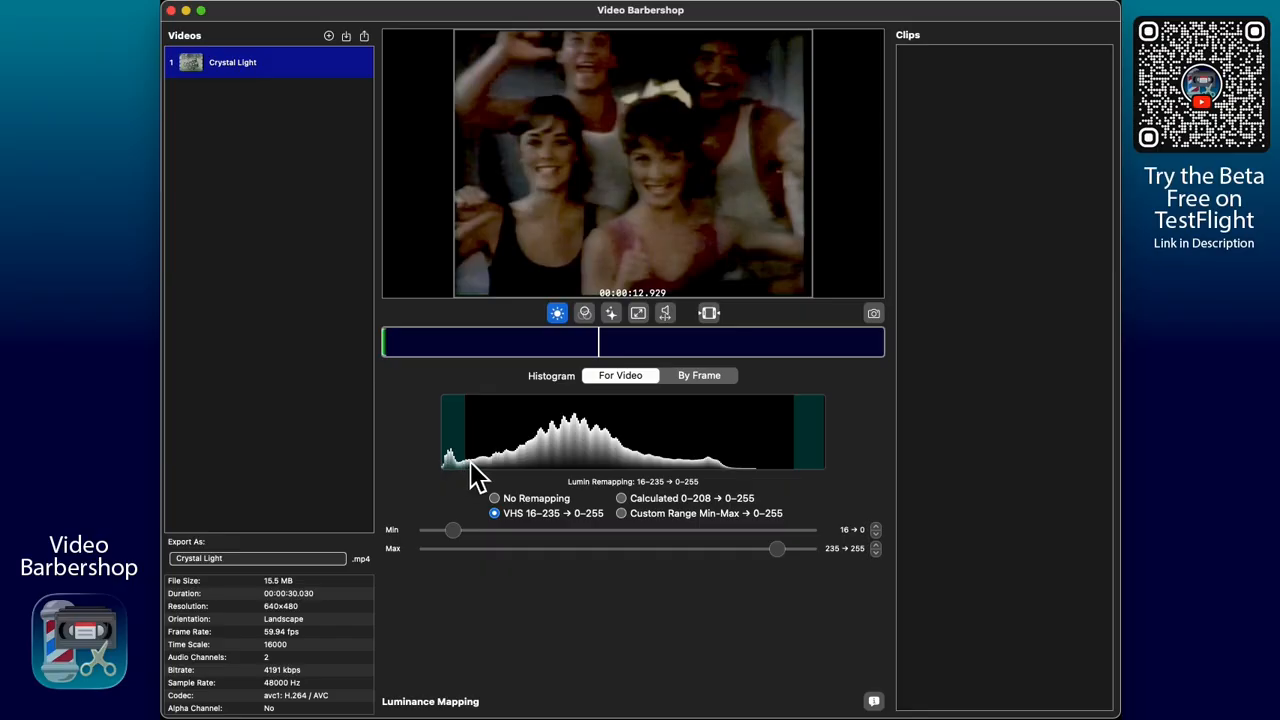
pyautogui.moveTo(608, 243)
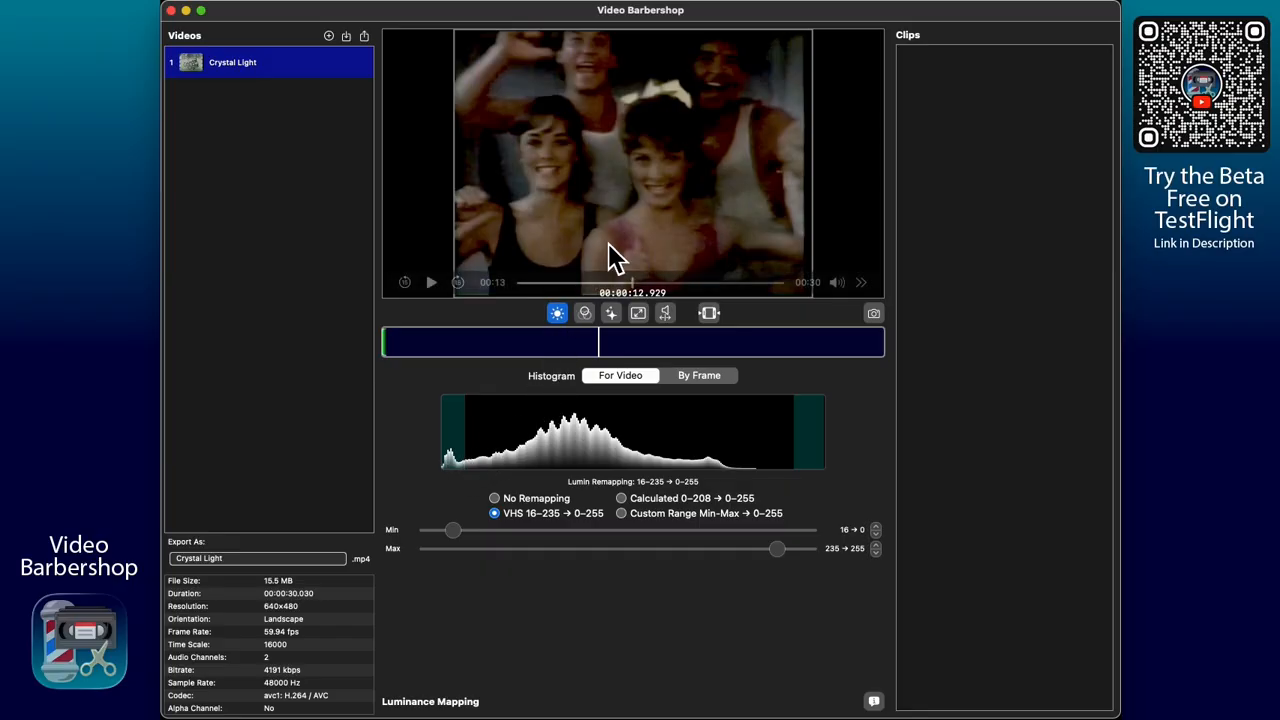
pyautogui.click(494, 498)
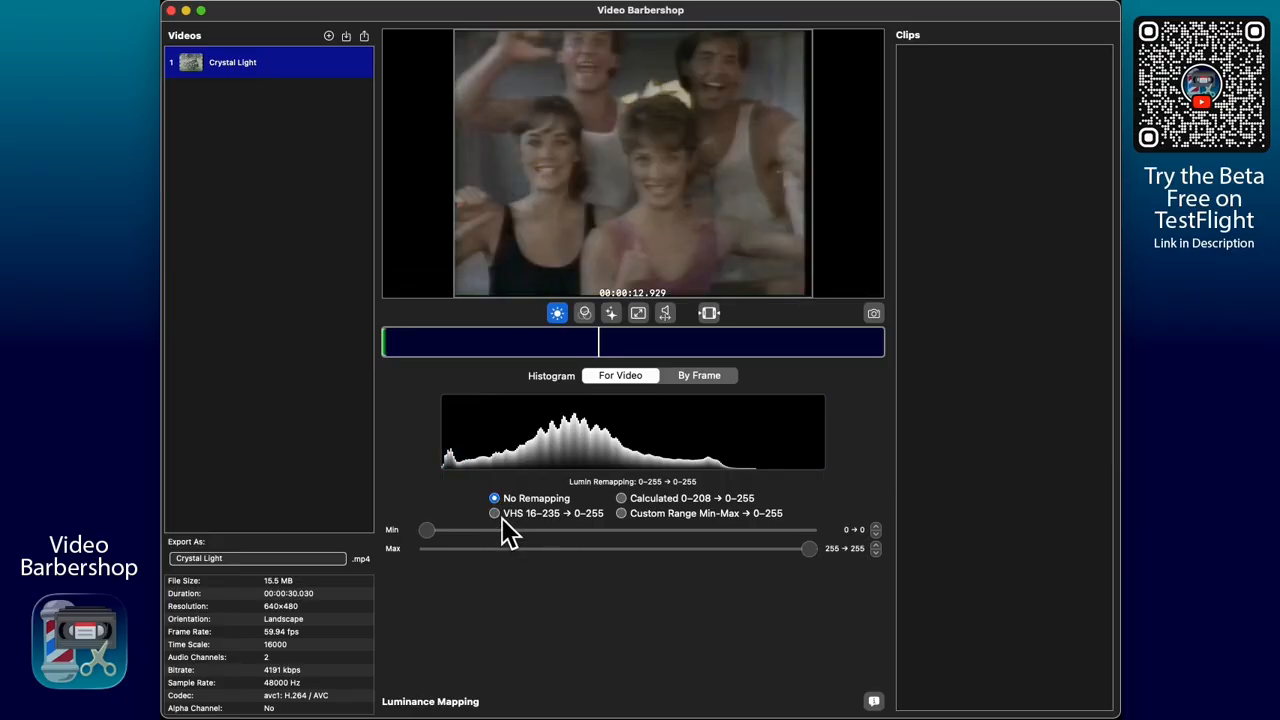
pyautogui.moveTo(690, 76)
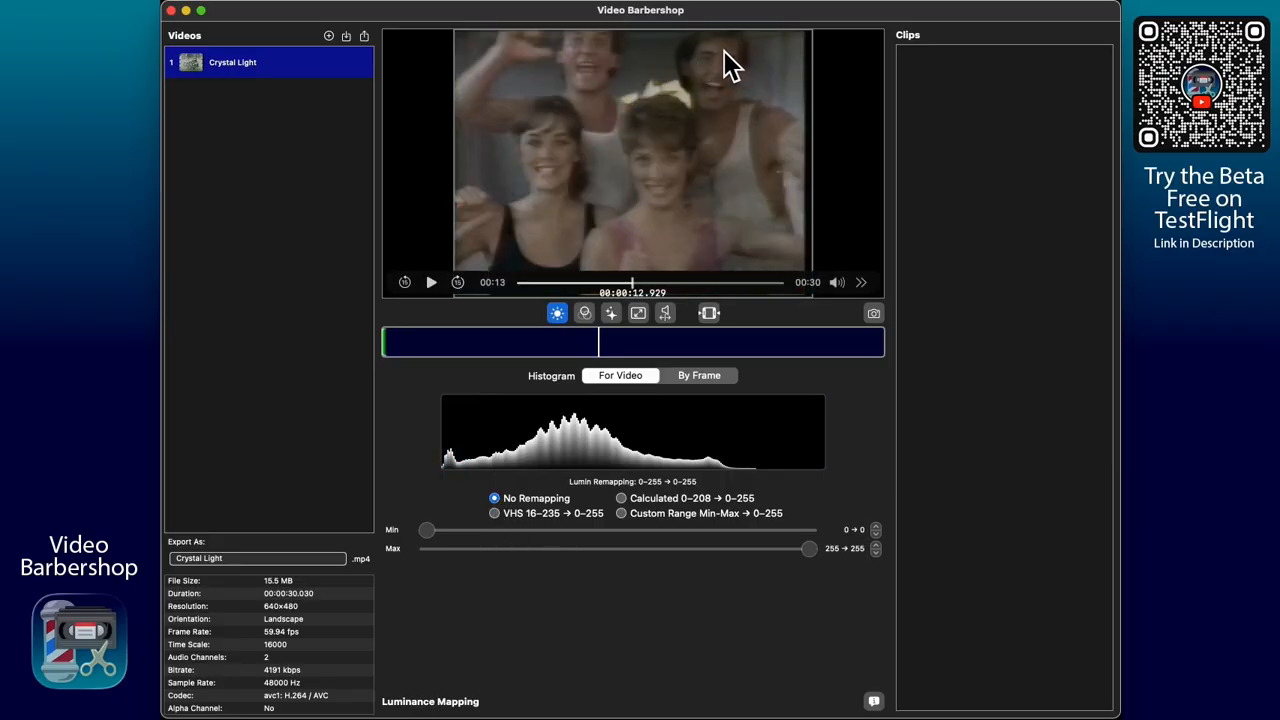
pyautogui.click(499, 518)
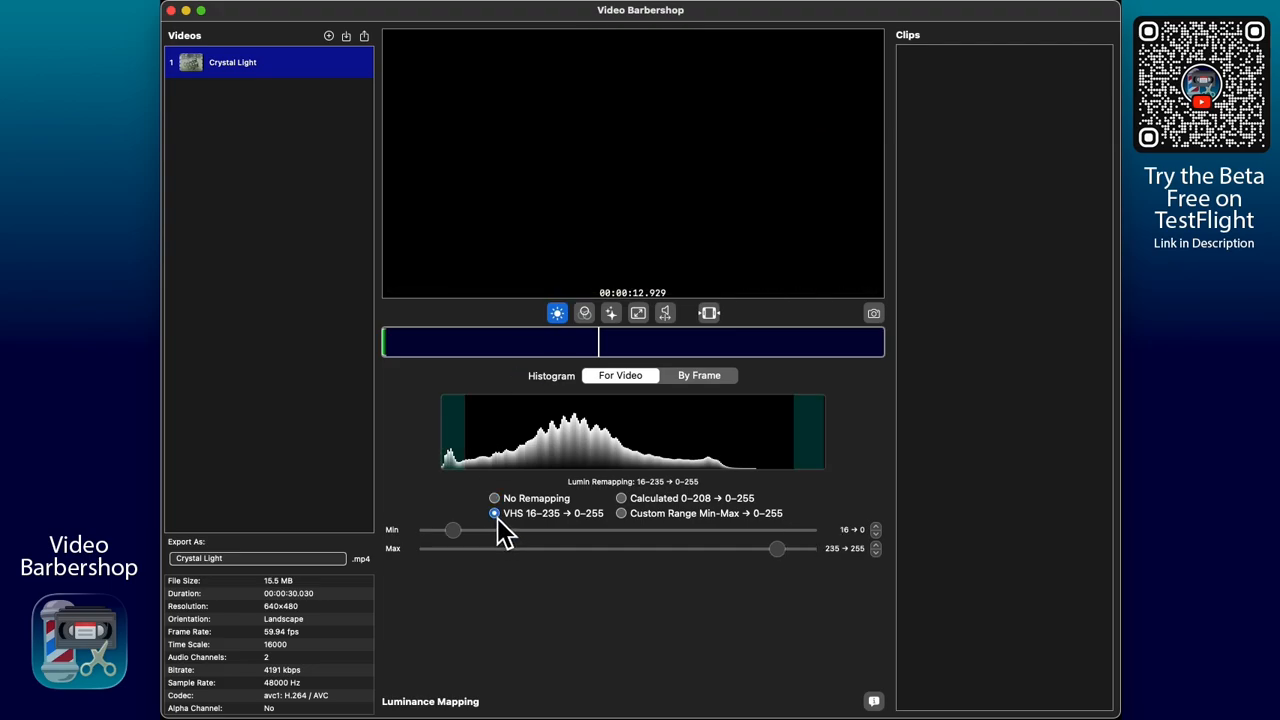
pyautogui.moveTo(688, 150)
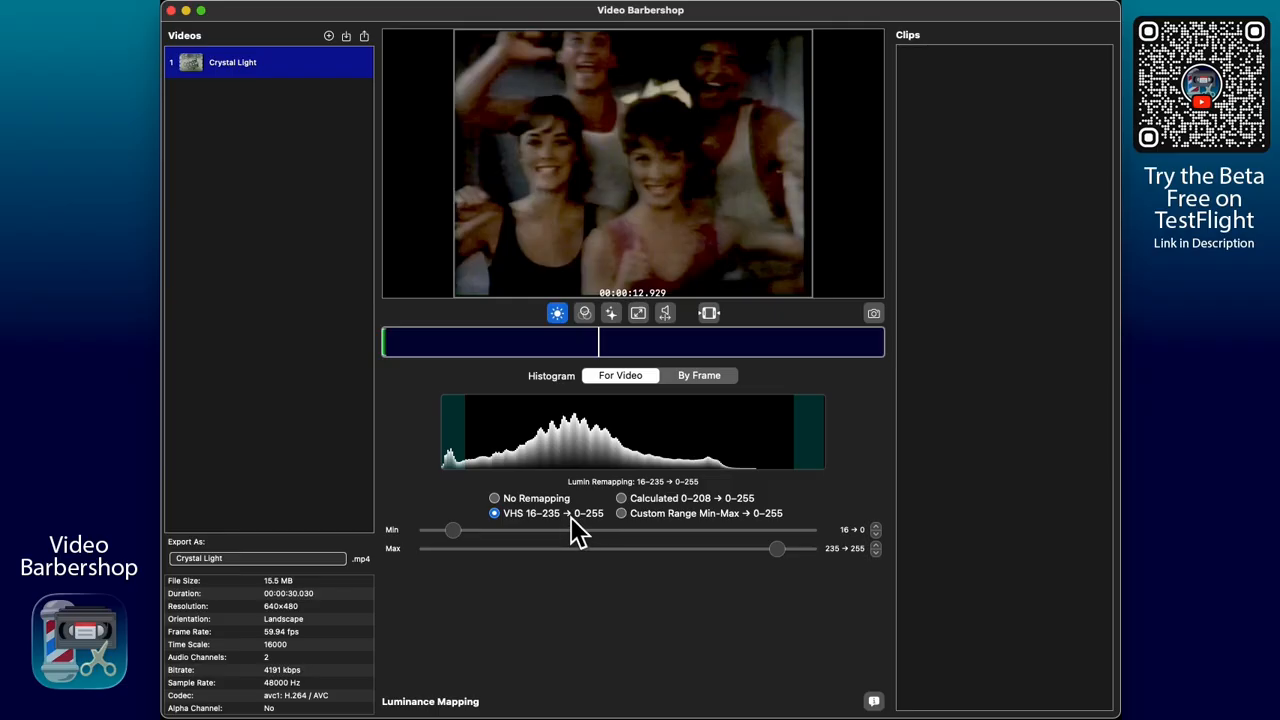
# - Apply the Calculated 0–208 luminance remapping, comparing the picture against No Remapping
pyautogui.click(646, 502)
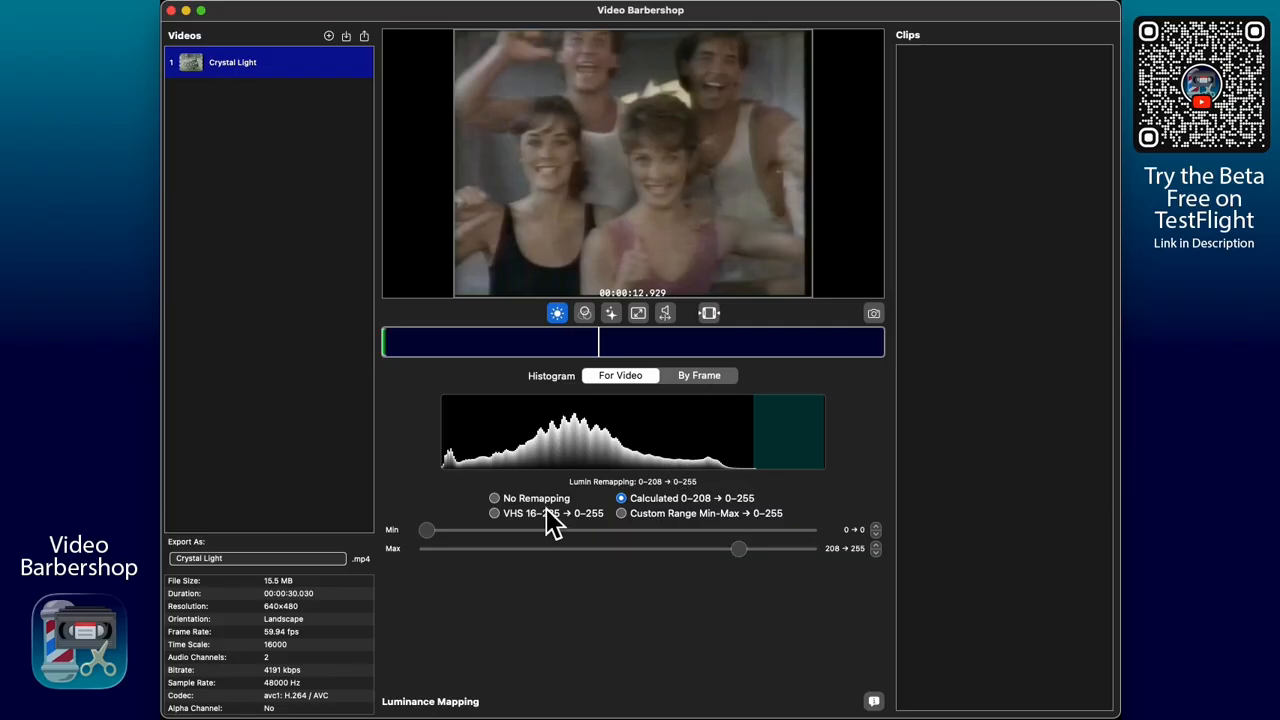
pyautogui.click(510, 500)
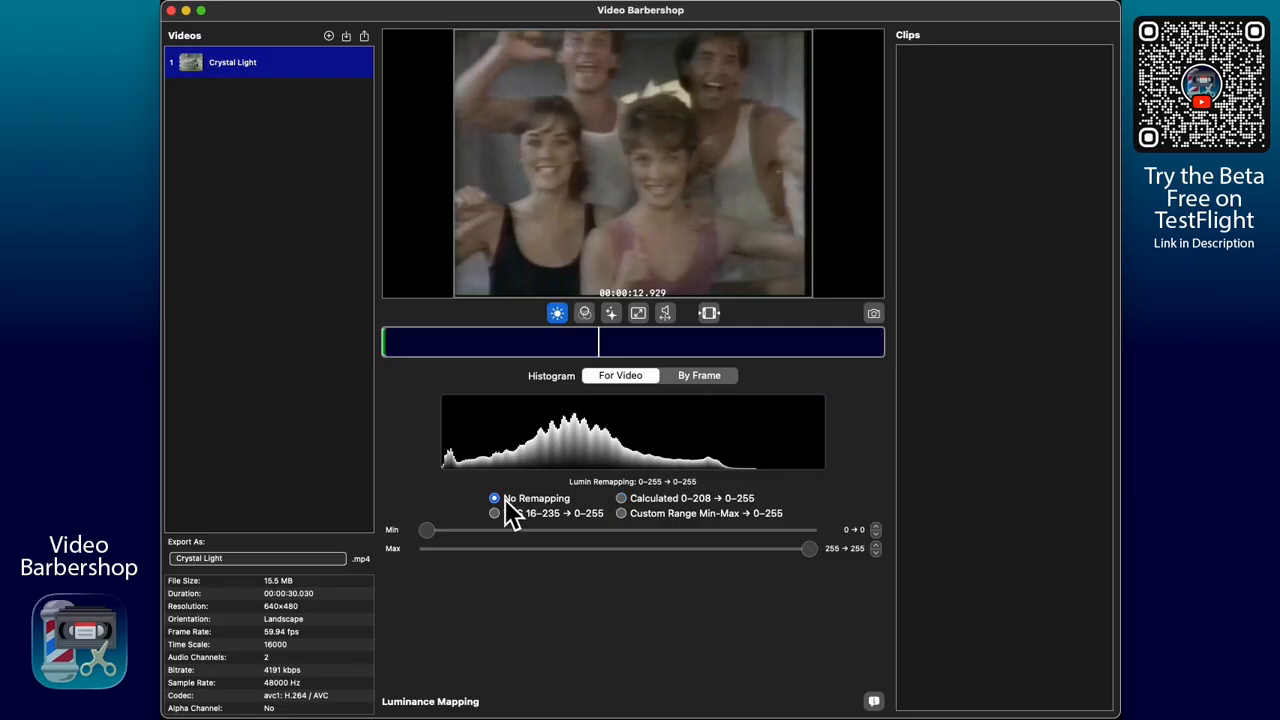
pyautogui.click(660, 515)
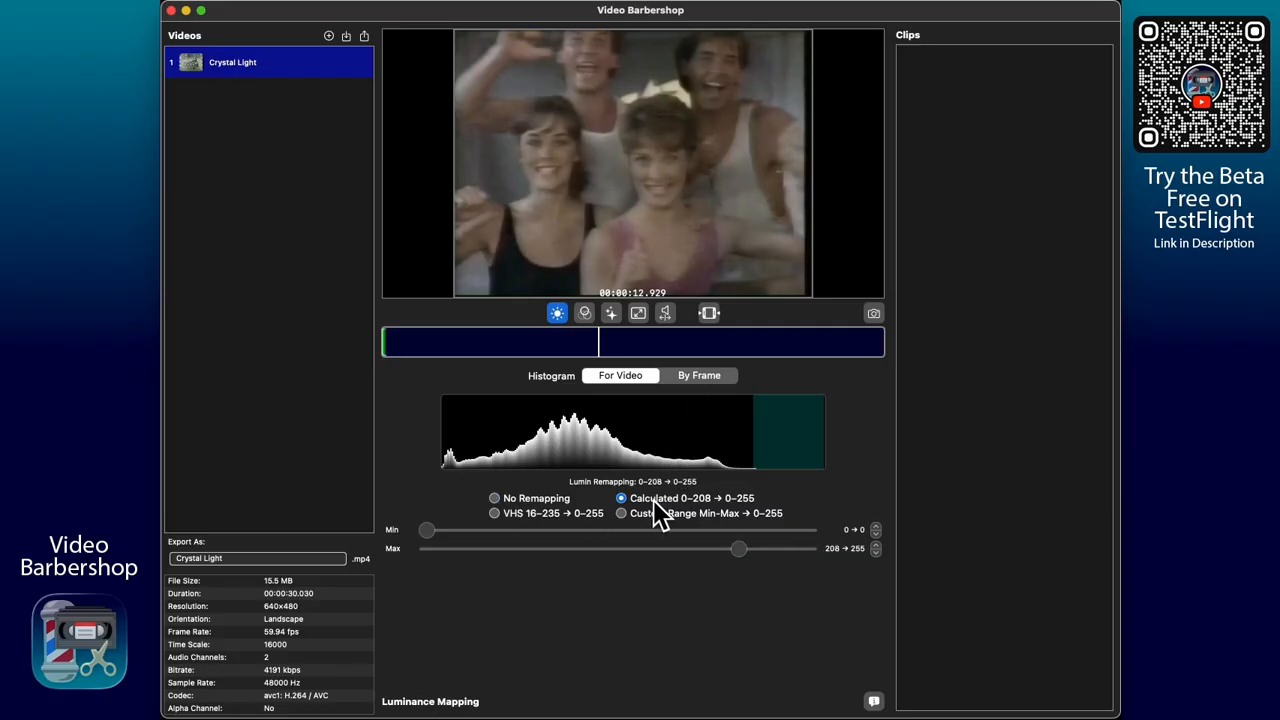
pyautogui.click(560, 505)
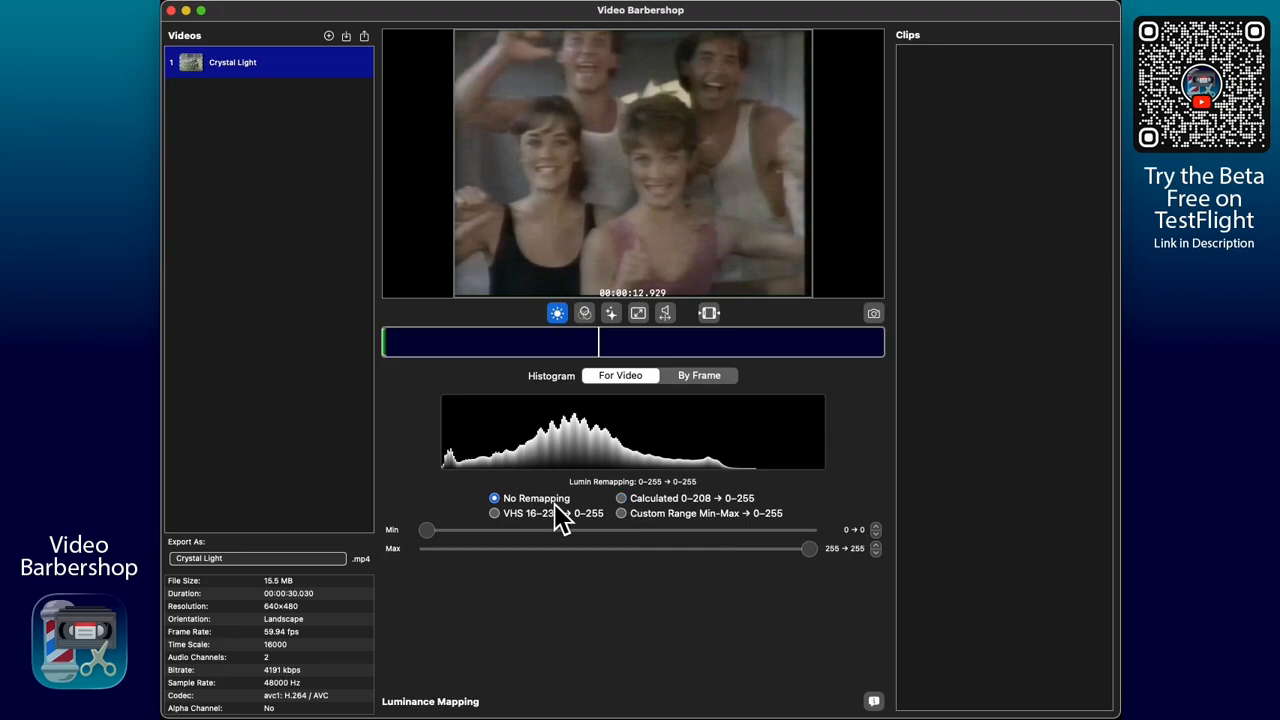
pyautogui.click(640, 512)
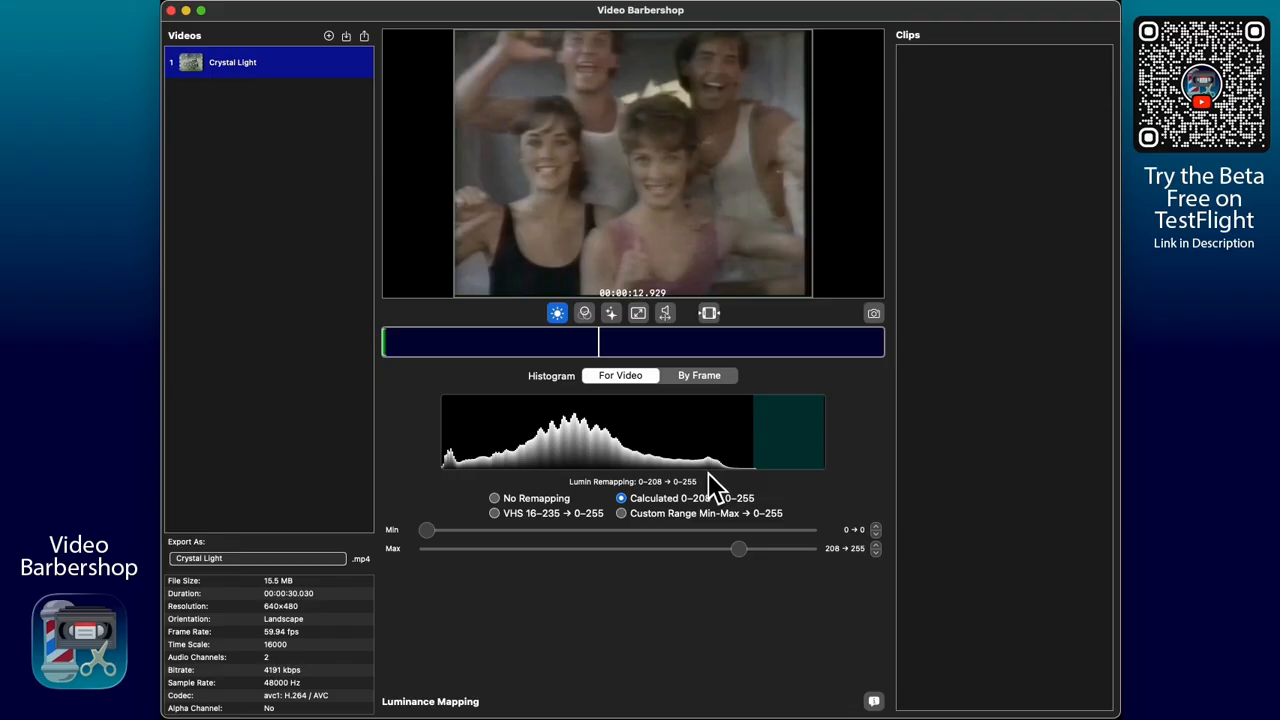
# - Switch to Custom Range remapping, raise its minimum to 66, and check the frame at 00:00:12.521
pyautogui.click(667, 516)
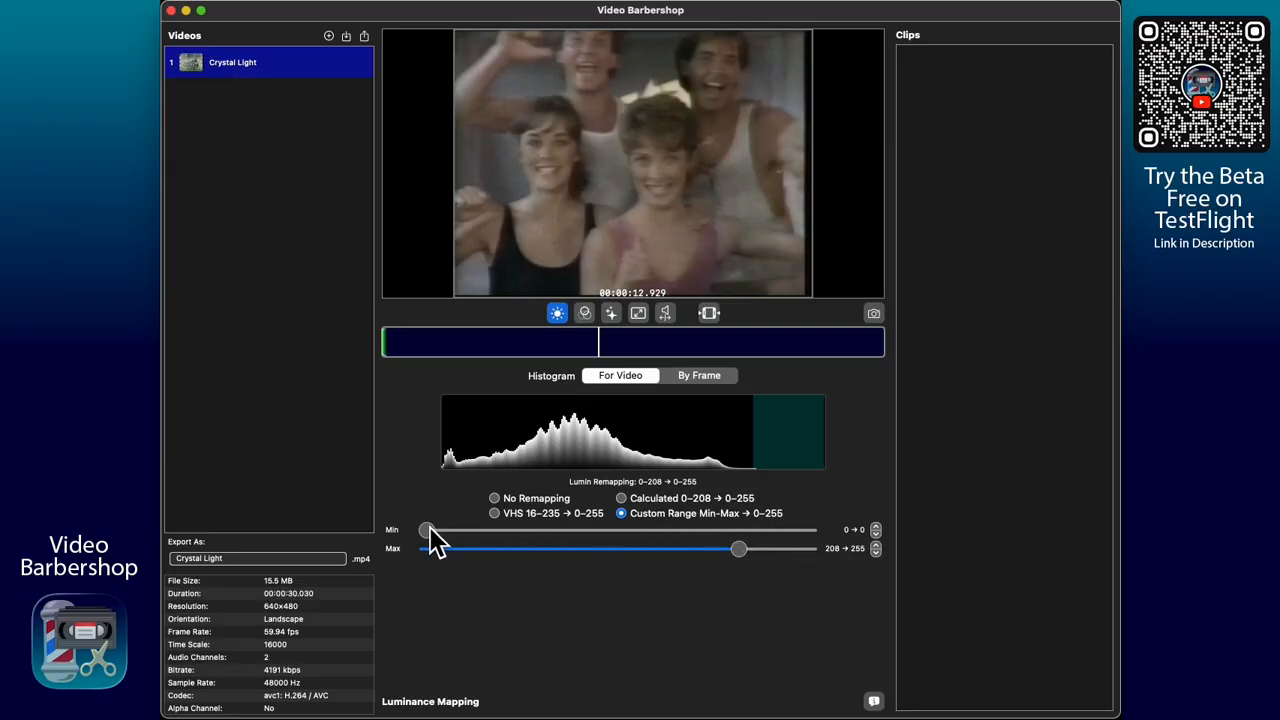
pyautogui.moveTo(430, 530); pyautogui.dragTo(552, 540)
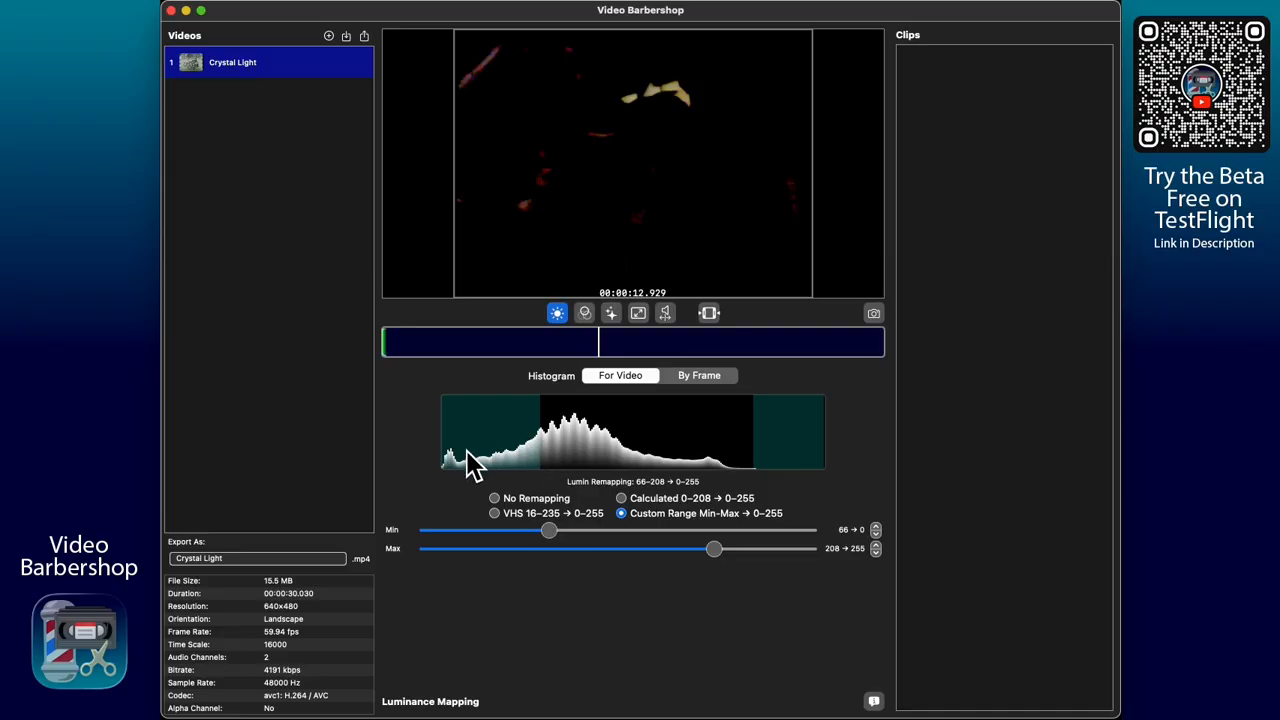
pyautogui.moveTo(609, 252)
pyautogui.moveTo(606, 345)
pyautogui.mouseDown()
pyautogui.moveTo(604, 356)
pyautogui.moveTo(474, 352)
pyautogui.moveTo(700, 351)
pyautogui.moveTo(596, 357)
pyautogui.mouseUp()
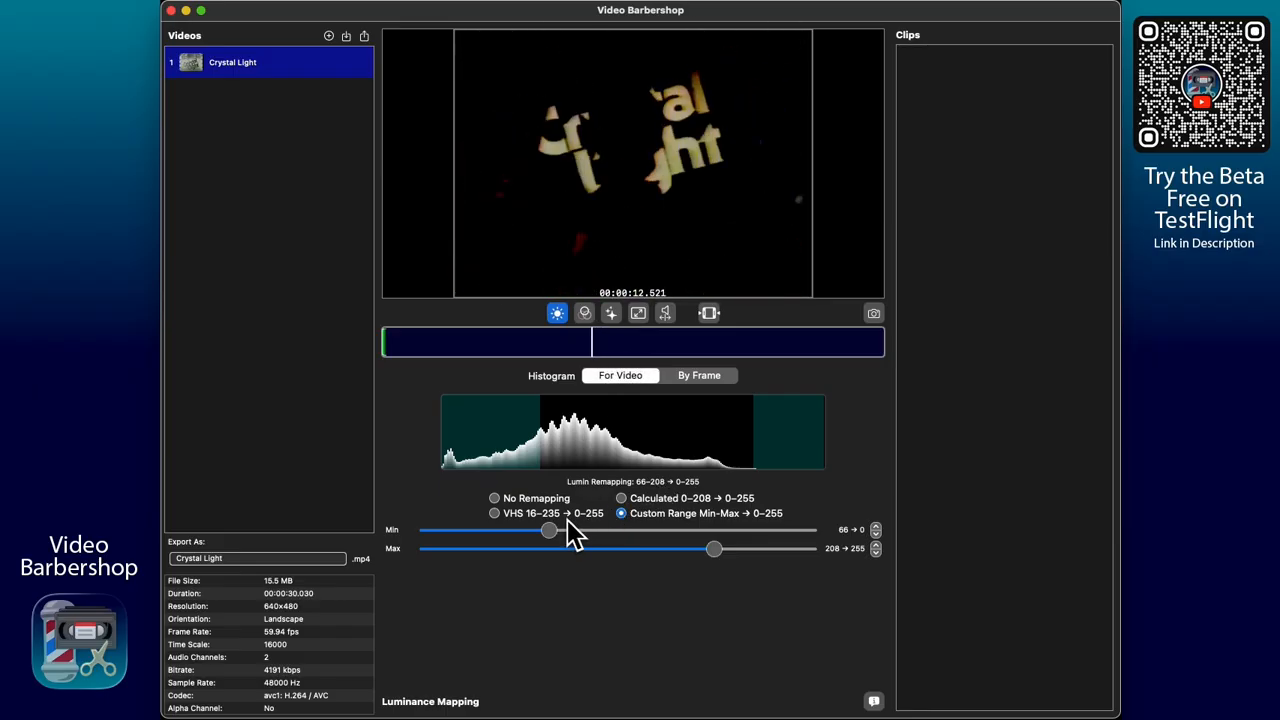
# - Reset the custom range minimum to 0 and raise it in small increments to 5
pyautogui.moveTo(550, 531); pyautogui.dragTo(358, 541)
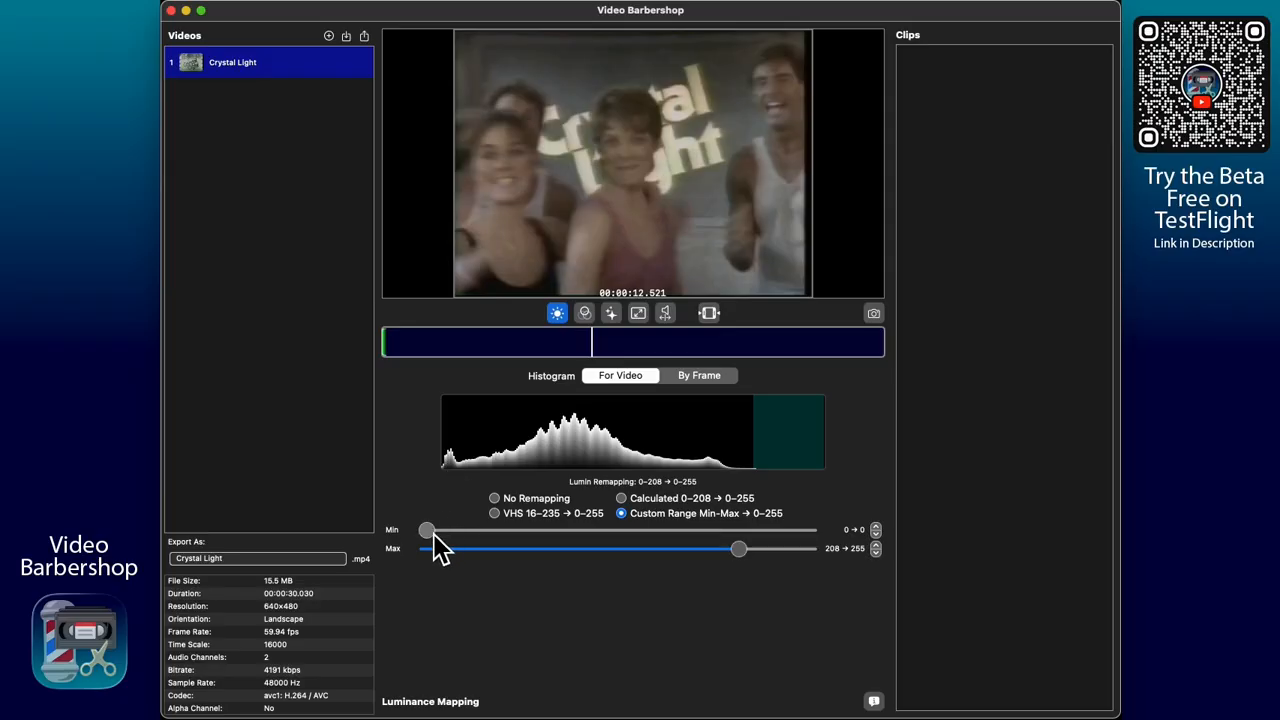
pyautogui.moveTo(435, 530); pyautogui.dragTo(438, 532)
pyautogui.moveTo(610, 250)
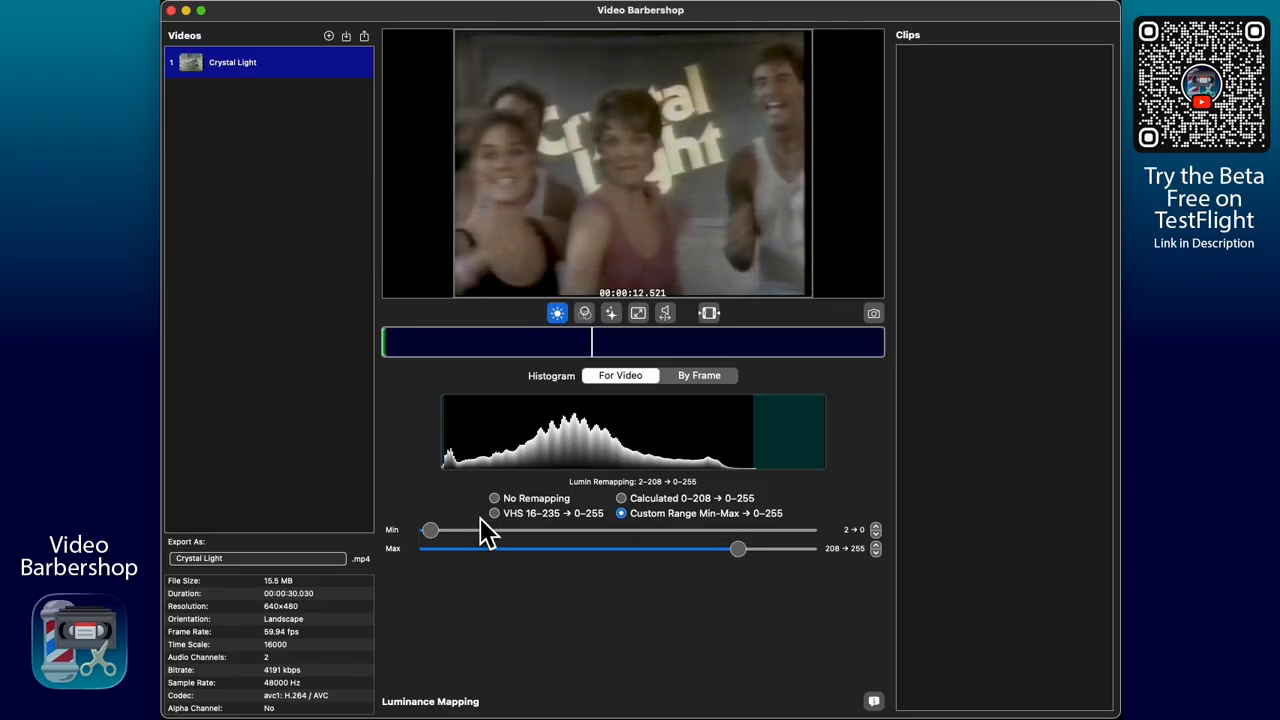
pyautogui.click(876, 527)
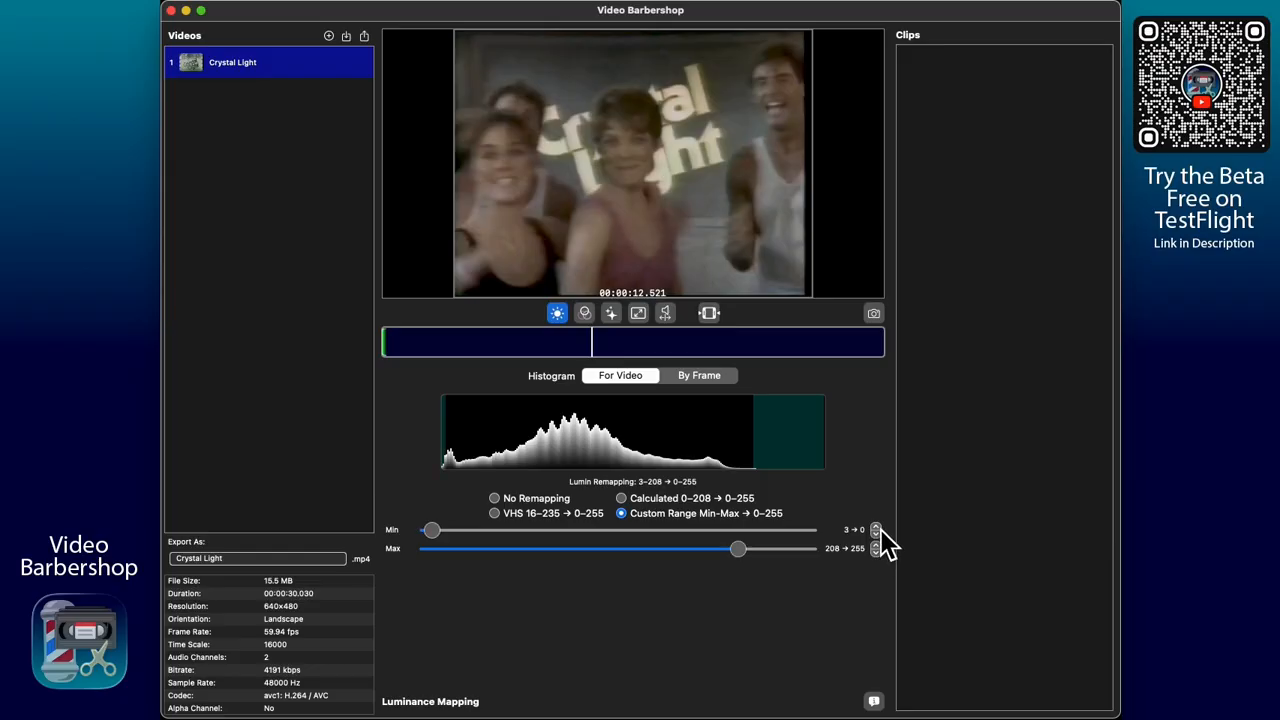
pyautogui.click(876, 527)
pyautogui.click(876, 527)
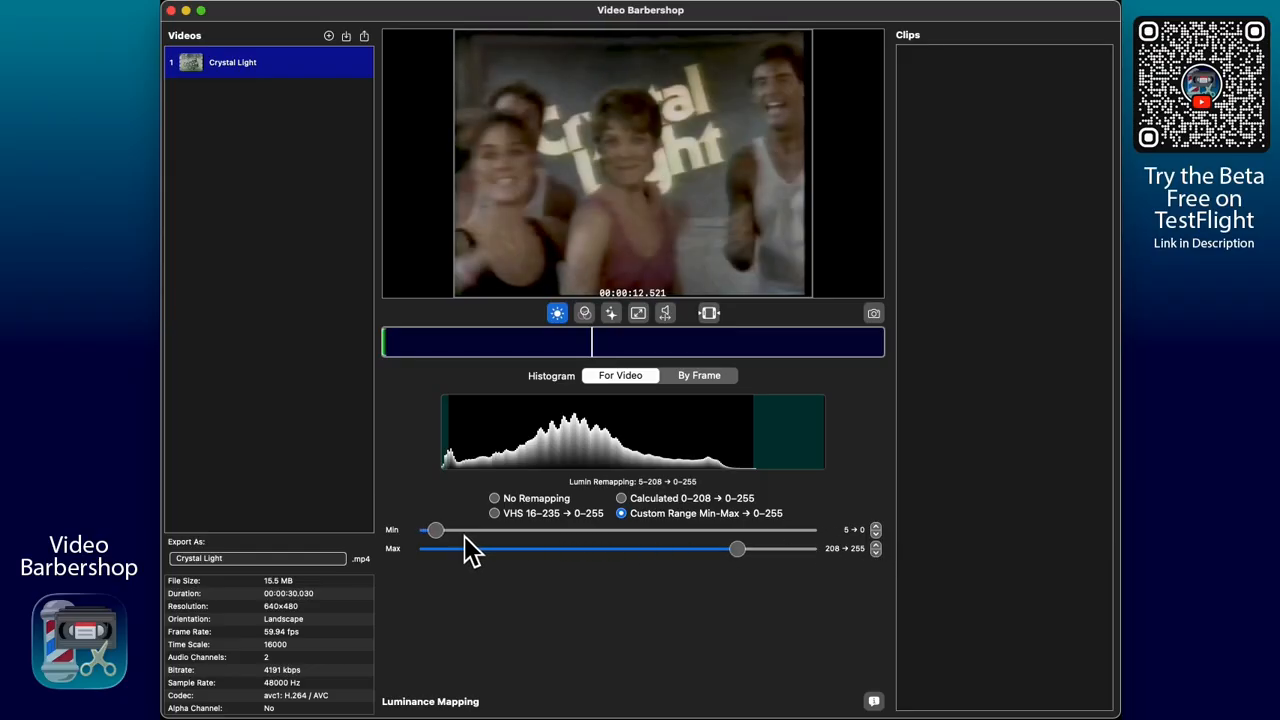
# - Return the custom range minimum to 0 and step it up one unit at a time to 7
pyautogui.moveTo(440, 538); pyautogui.dragTo(396, 540)
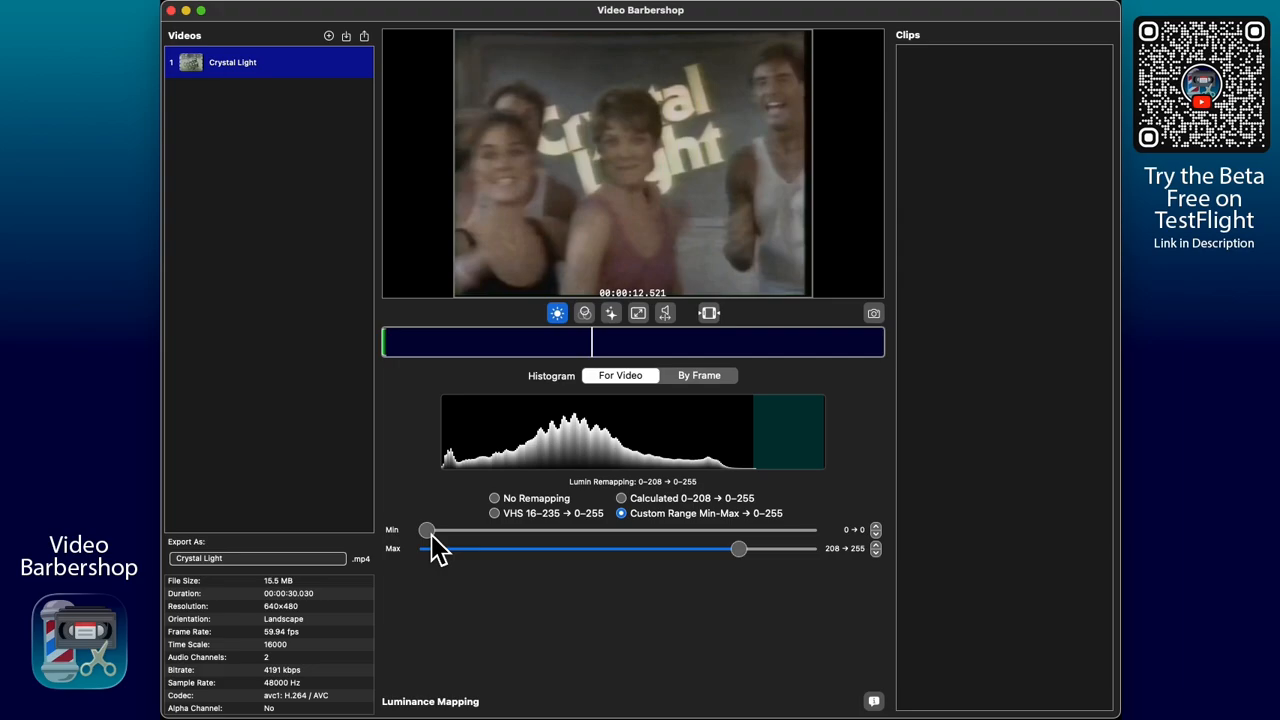
pyautogui.click(877, 527)
pyautogui.click(877, 527)
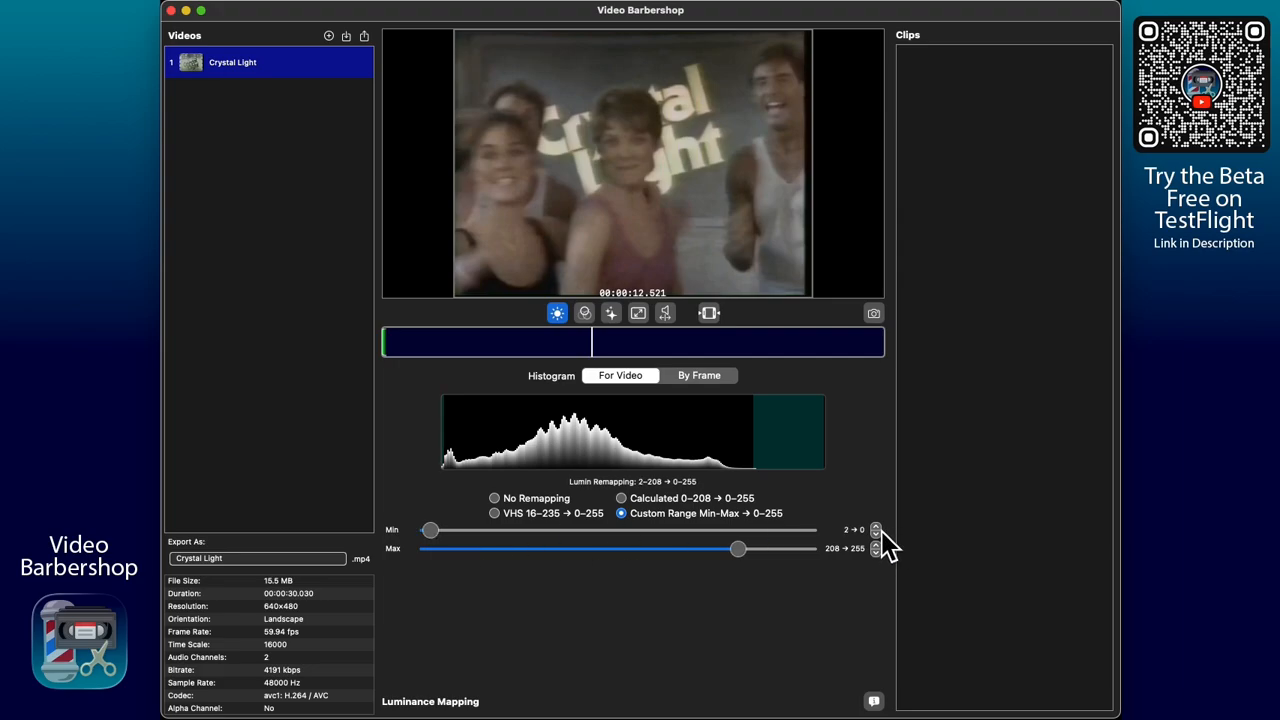
pyautogui.click(877, 527)
pyautogui.click(877, 527)
pyautogui.click(877, 527)
pyautogui.click(877, 527)
pyautogui.click(877, 527)
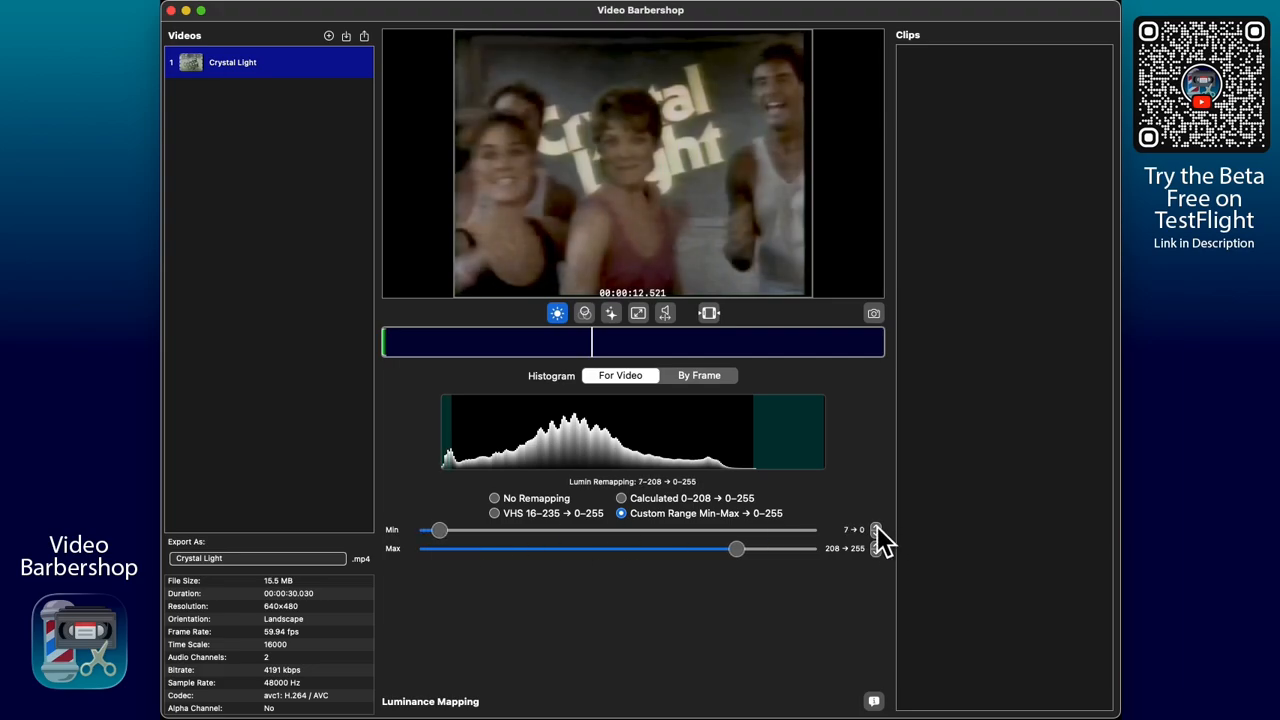
# - Step the custom range minimum down to 2 and set the maximum to 183
pyautogui.click(877, 534)
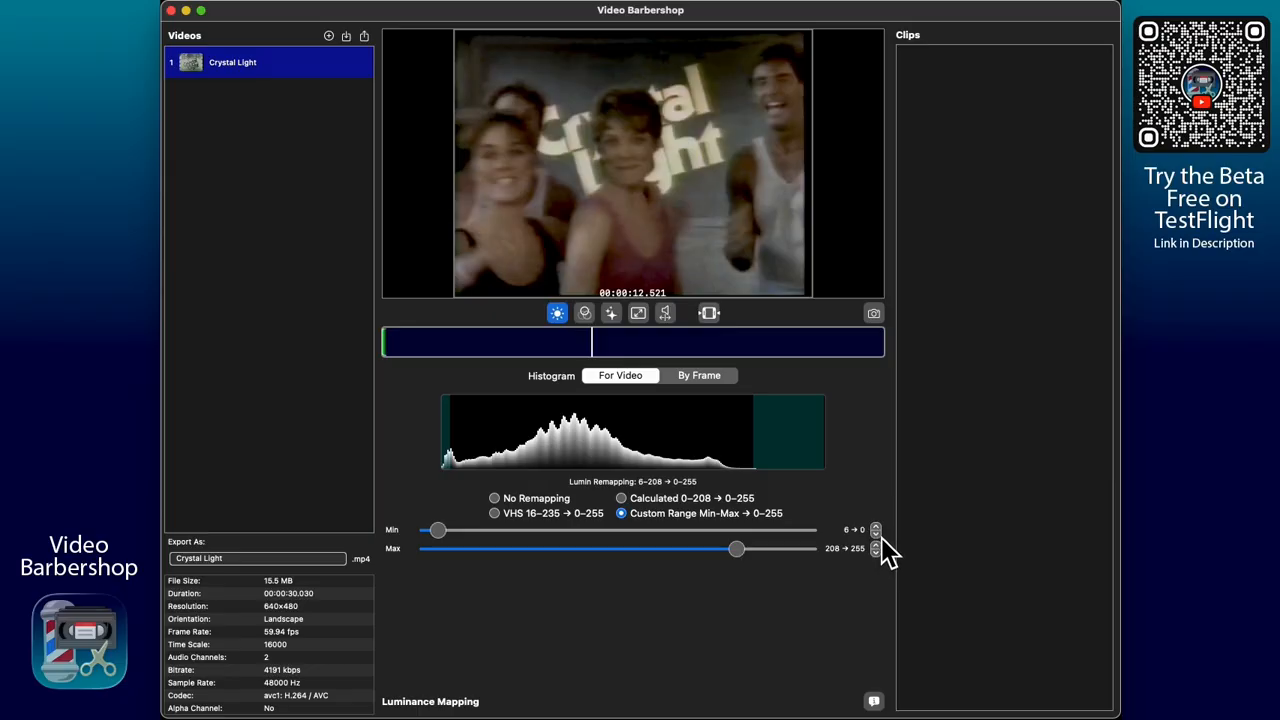
pyautogui.click(877, 534)
pyautogui.click(877, 534)
pyautogui.click(877, 534)
pyautogui.click(877, 534)
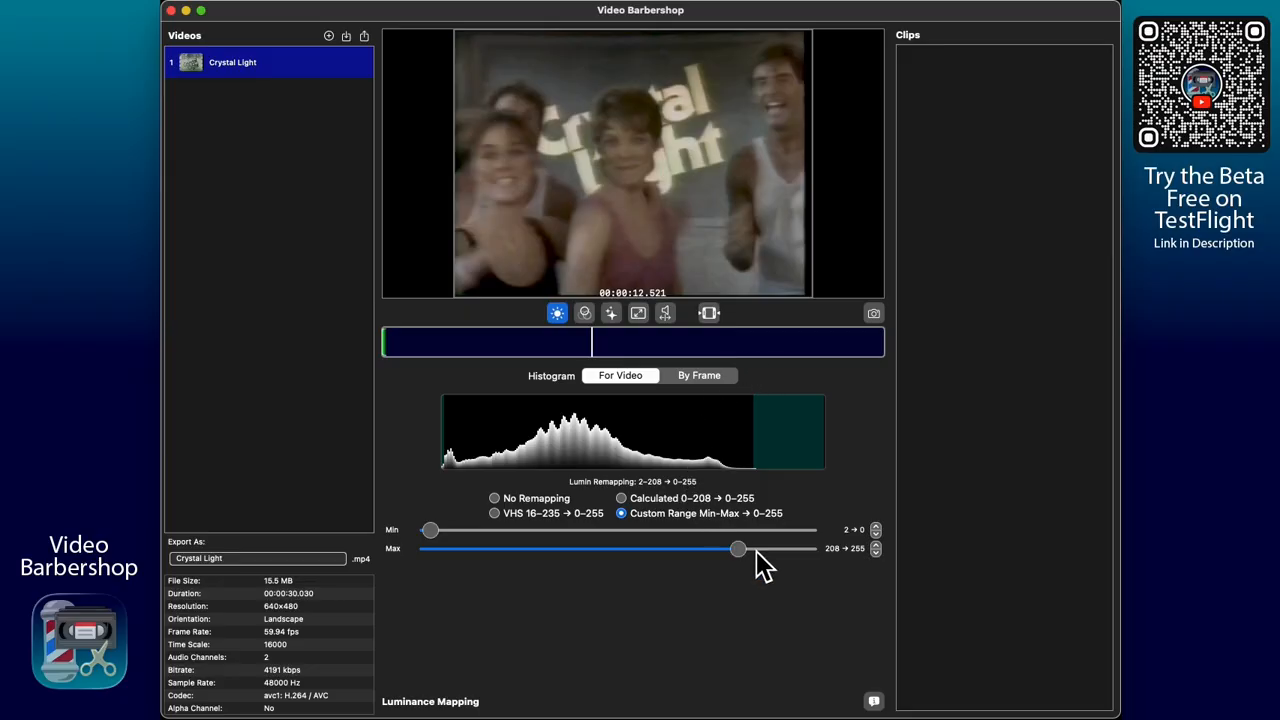
pyautogui.moveTo(746, 559); pyautogui.dragTo(706, 558)
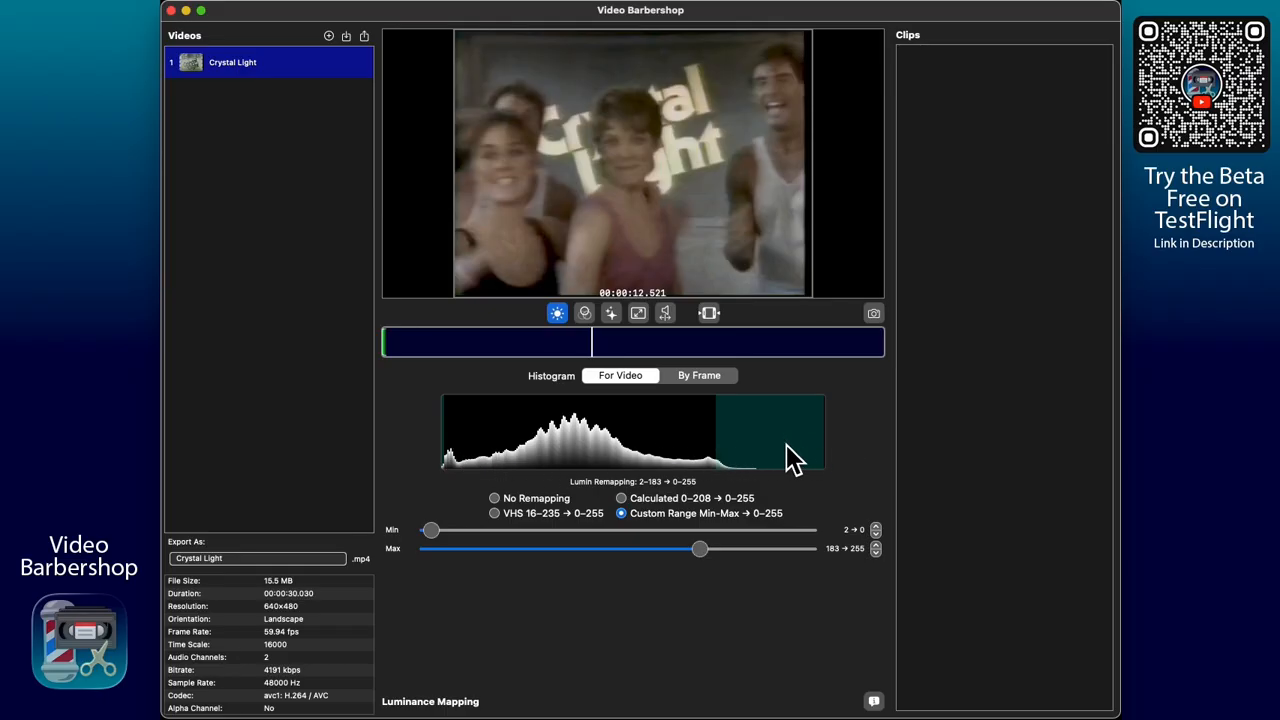
# - Show the histogram by frame and move the playhead to 00:00:17.600
pyautogui.click(704, 380)
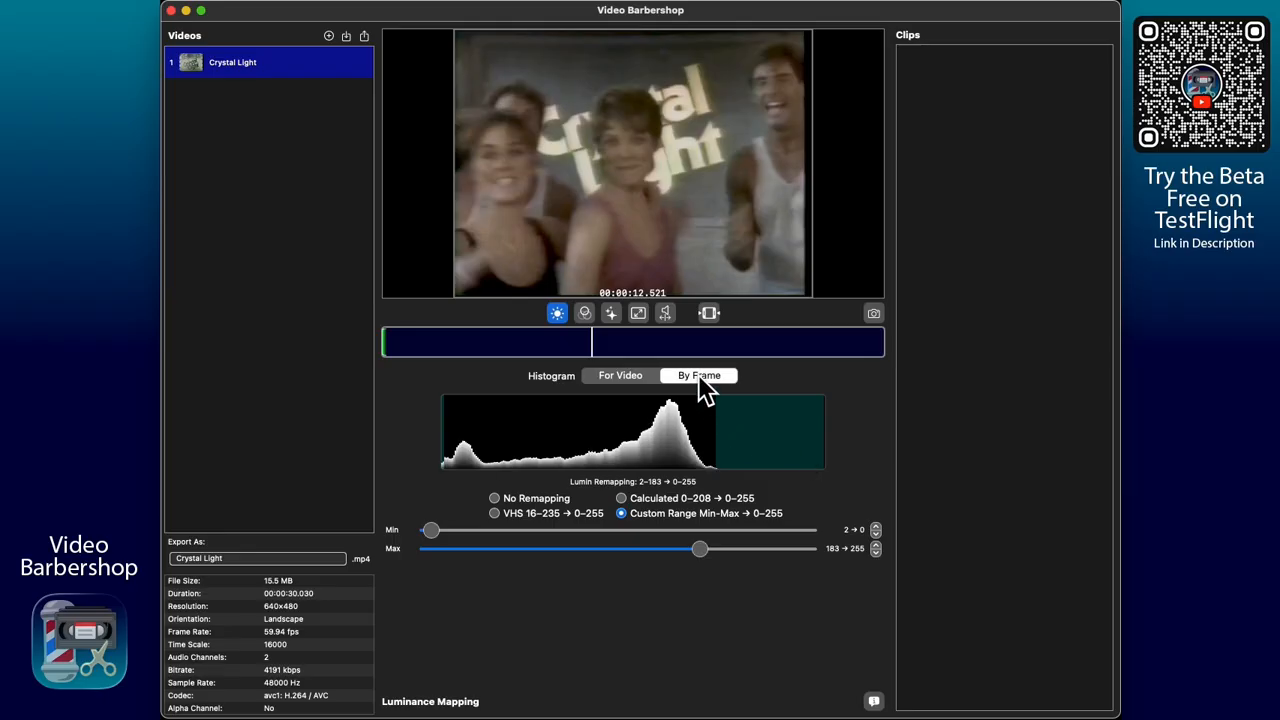
pyautogui.click(610, 345)
pyautogui.moveTo(611, 346); pyautogui.dragTo(683, 358)
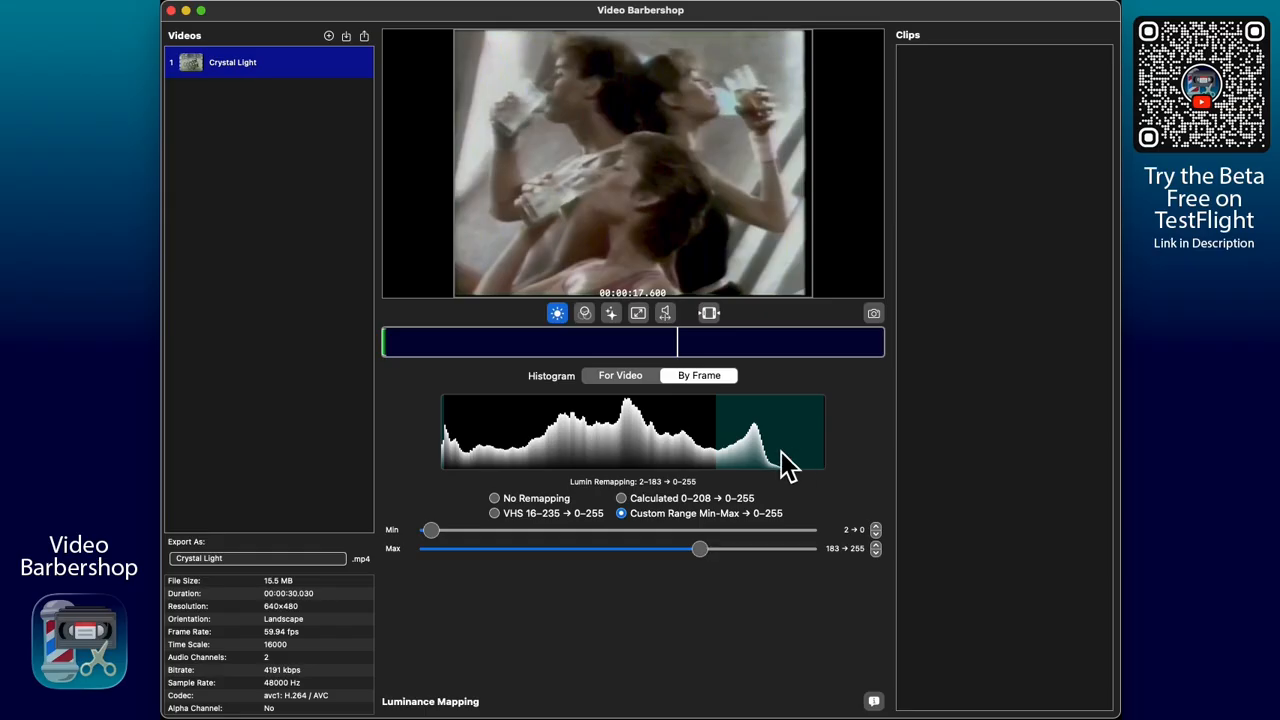
# - Try custom range maximums of 255 and 174 while checking the frames at 00:00:18.670 and 00:00:17.345
pyautogui.moveTo(707, 553); pyautogui.dragTo(863, 553)
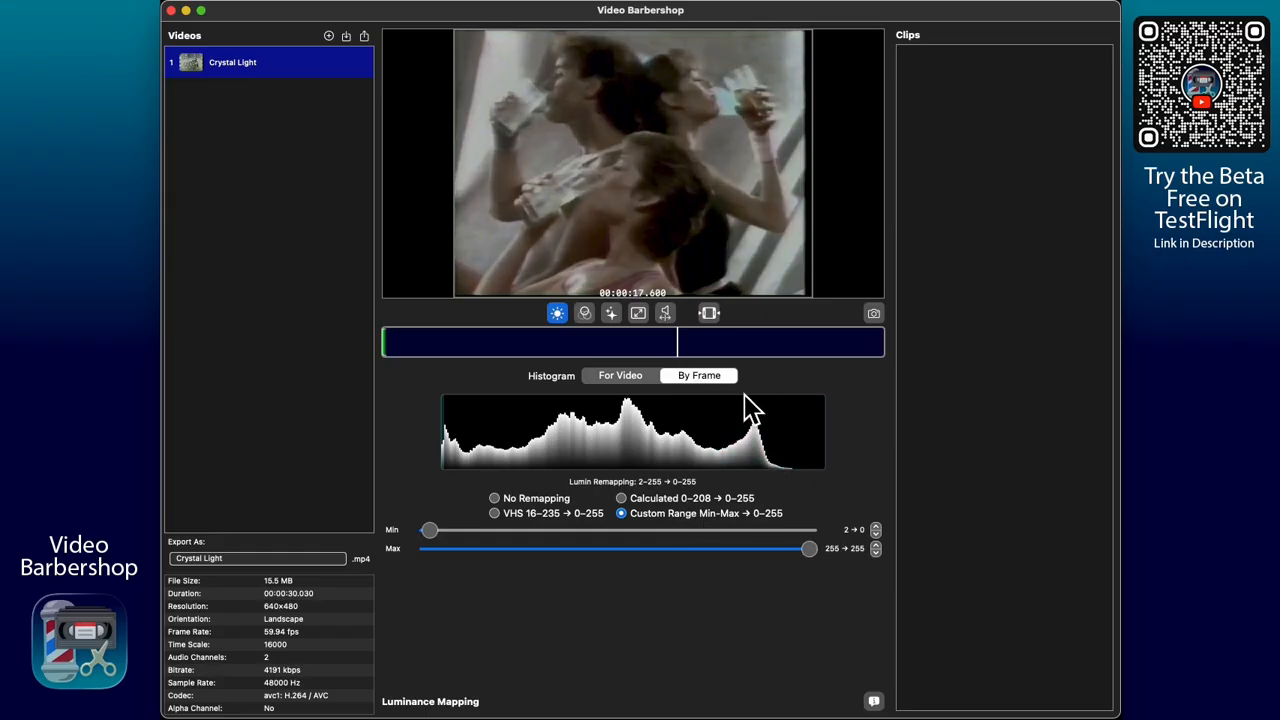
pyautogui.moveTo(682, 346)
pyautogui.mouseDown()
pyautogui.moveTo(669, 346)
pyautogui.moveTo(711, 348)
pyautogui.moveTo(697, 346)
pyautogui.mouseUp()
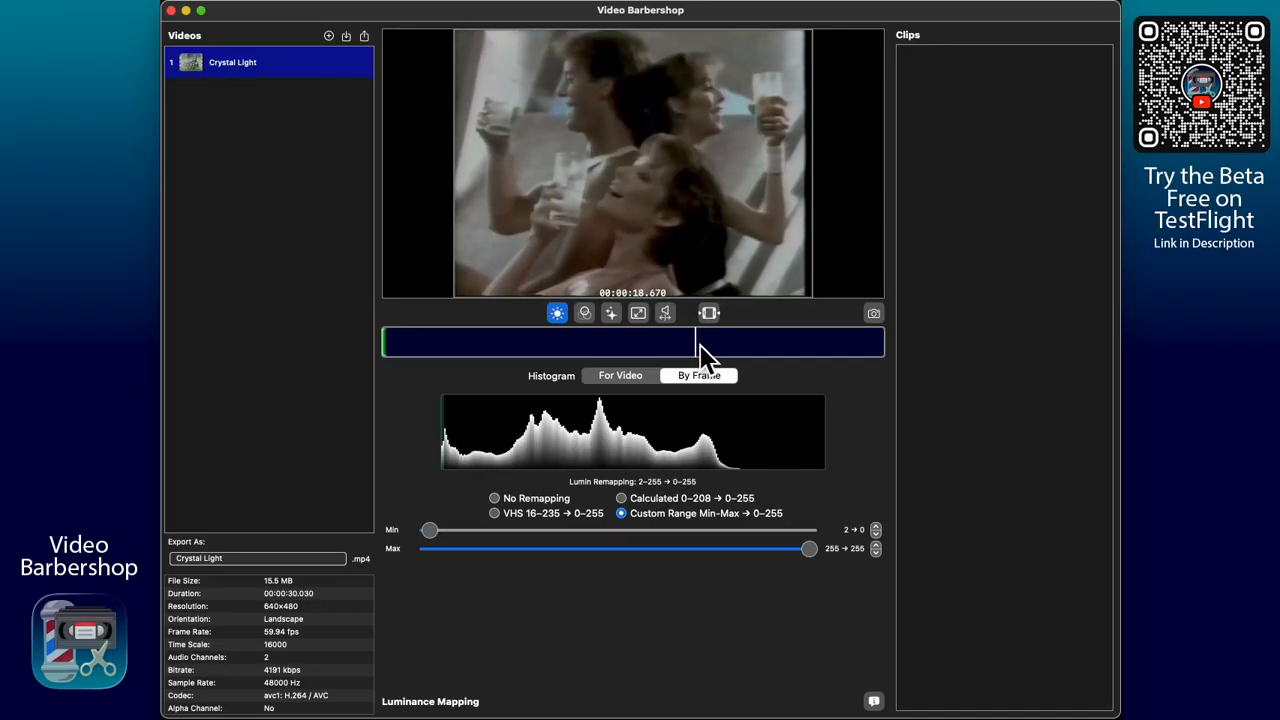
pyautogui.moveTo(811, 551); pyautogui.dragTo(692, 564)
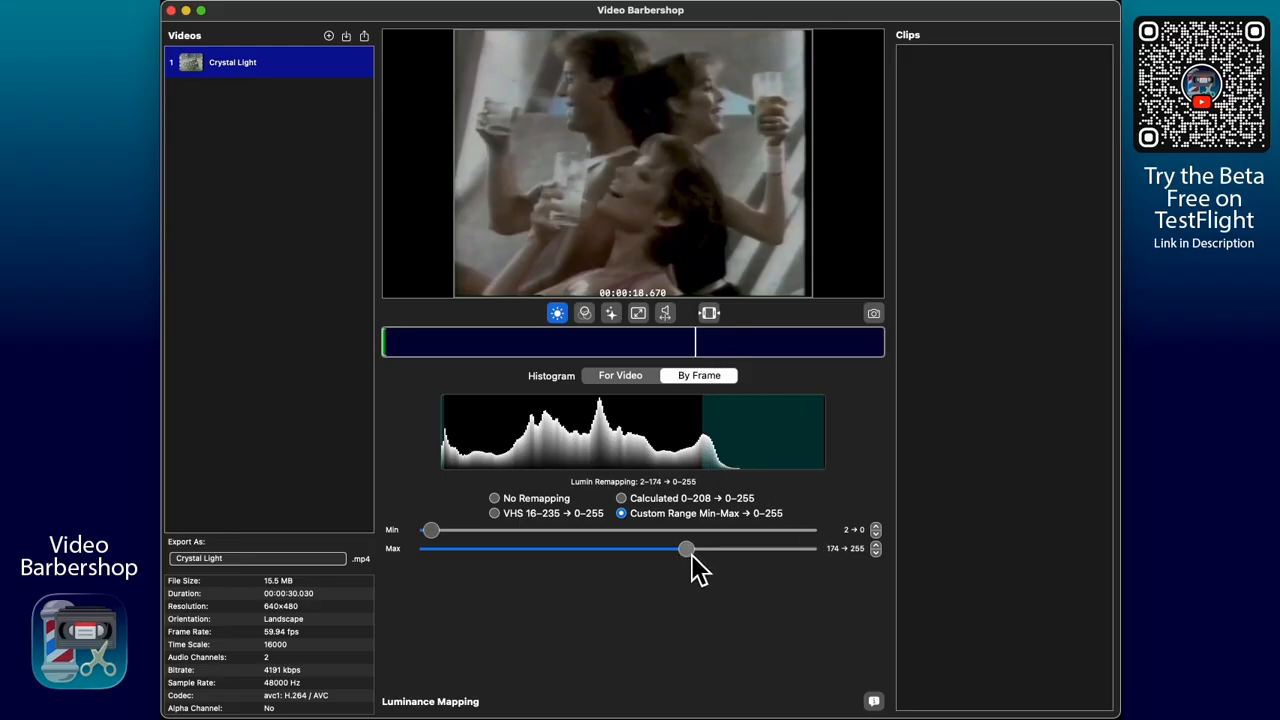
pyautogui.click(708, 345)
pyautogui.moveTo(720, 346); pyautogui.dragTo(674, 348)
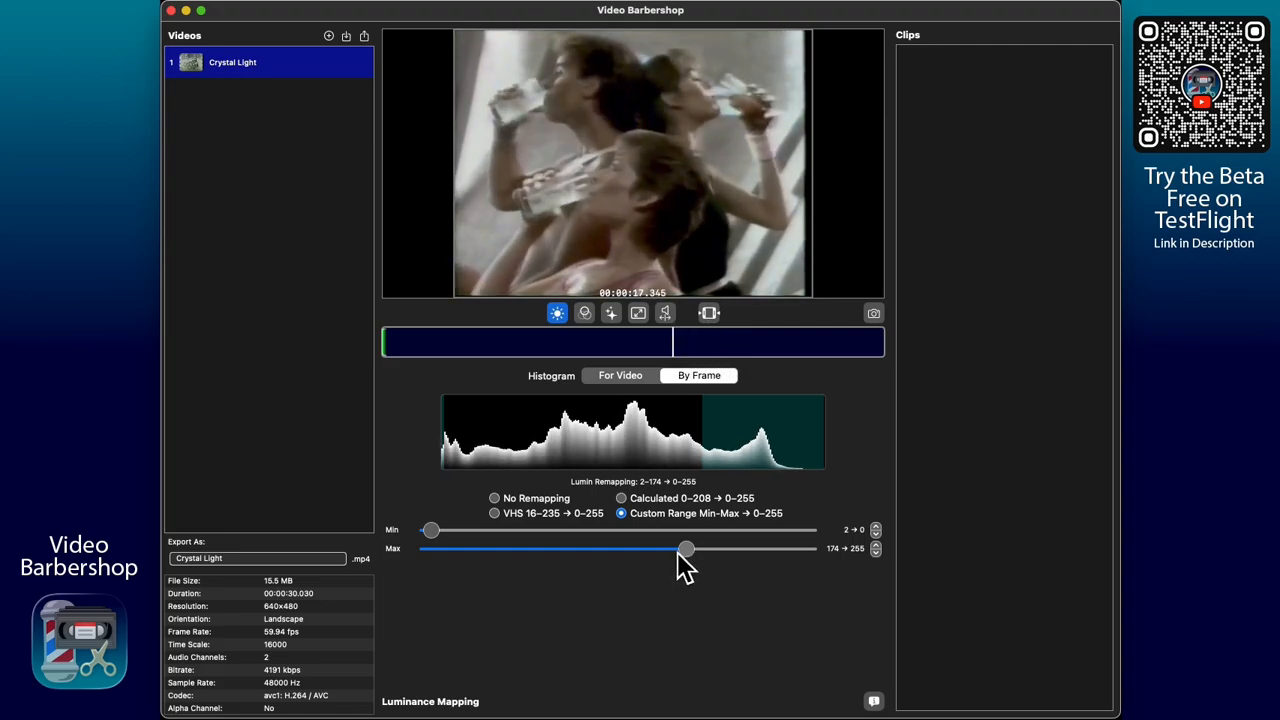
# - Lower the custom range maximum to 153 while checking nearby frames, leaving the playhead at 00:00:17.309
pyautogui.moveTo(682, 552); pyautogui.dragTo(665, 565)
pyautogui.moveTo(685, 347); pyautogui.dragTo(678, 350)
pyautogui.moveTo(648, 545)
pyautogui.mouseDown()
pyautogui.moveTo(674, 563)
pyautogui.moveTo(650, 566)
pyautogui.mouseUp()
pyautogui.moveTo(660, 346)
pyautogui.mouseDown()
pyautogui.moveTo(632, 349)
pyautogui.moveTo(694, 352)
pyautogui.moveTo(614, 352)
pyautogui.moveTo(730, 350)
pyautogui.moveTo(672, 354)
pyautogui.mouseUp()
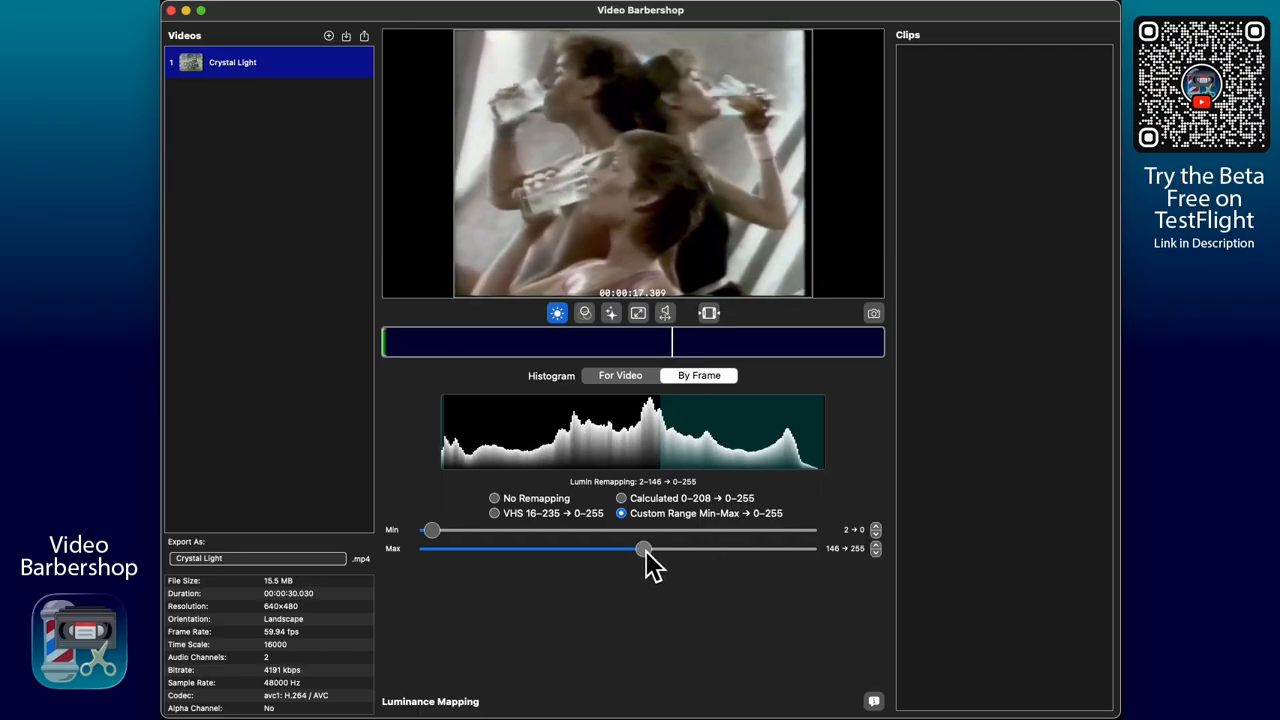
pyautogui.moveTo(652, 566); pyautogui.dragTo(665, 566)
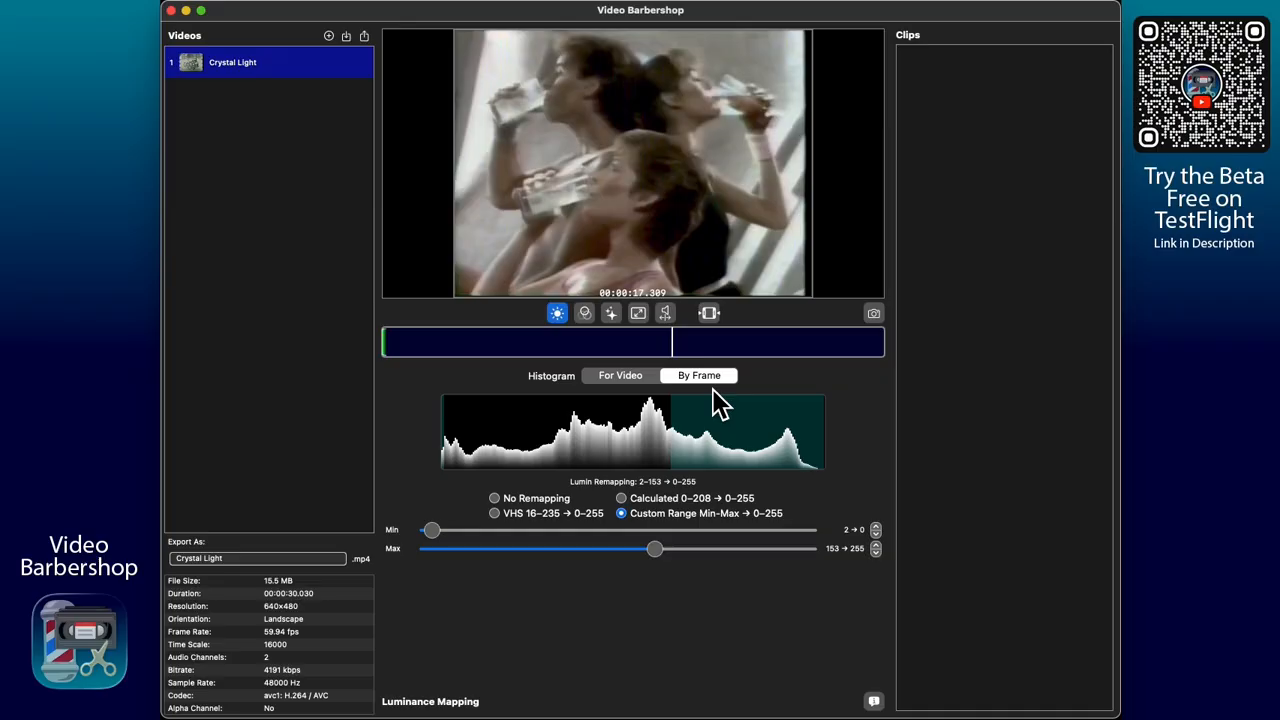
# - Check the remapped picture and per-frame histogram around 00:00:12.817 and 00:00:12.692
pyautogui.moveTo(672, 350); pyautogui.dragTo(596, 341)
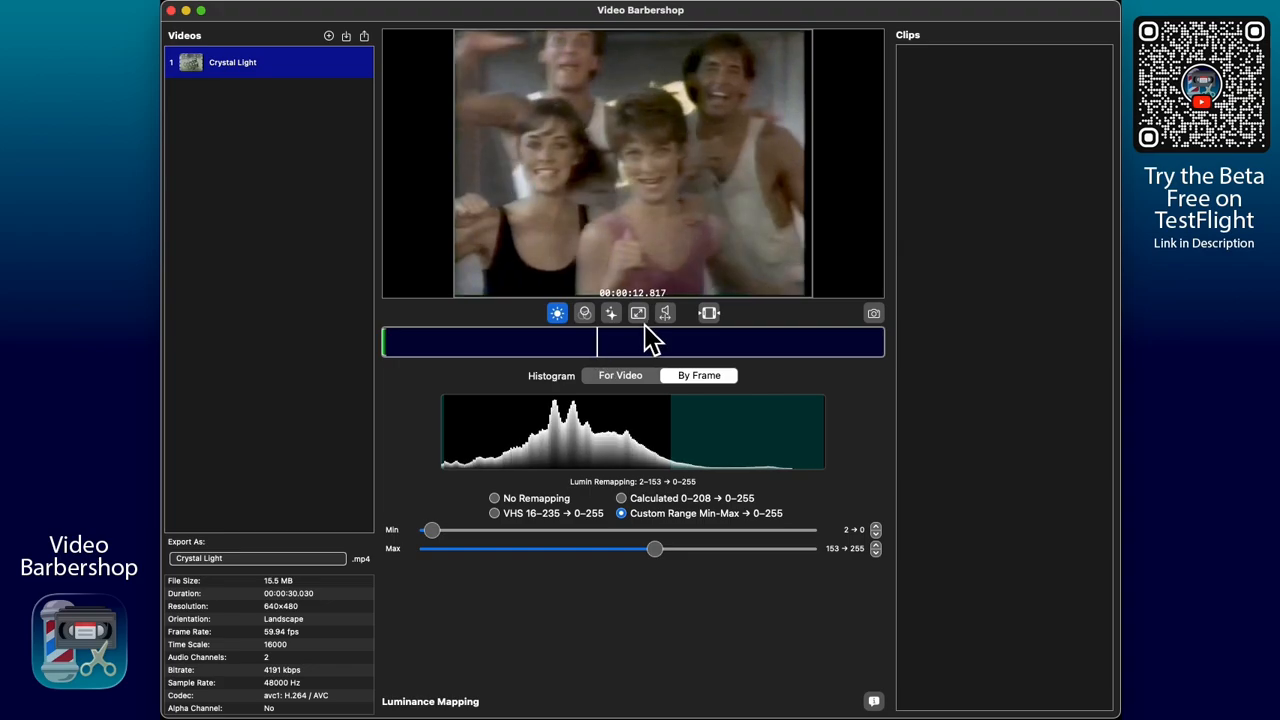
pyautogui.moveTo(726, 182)
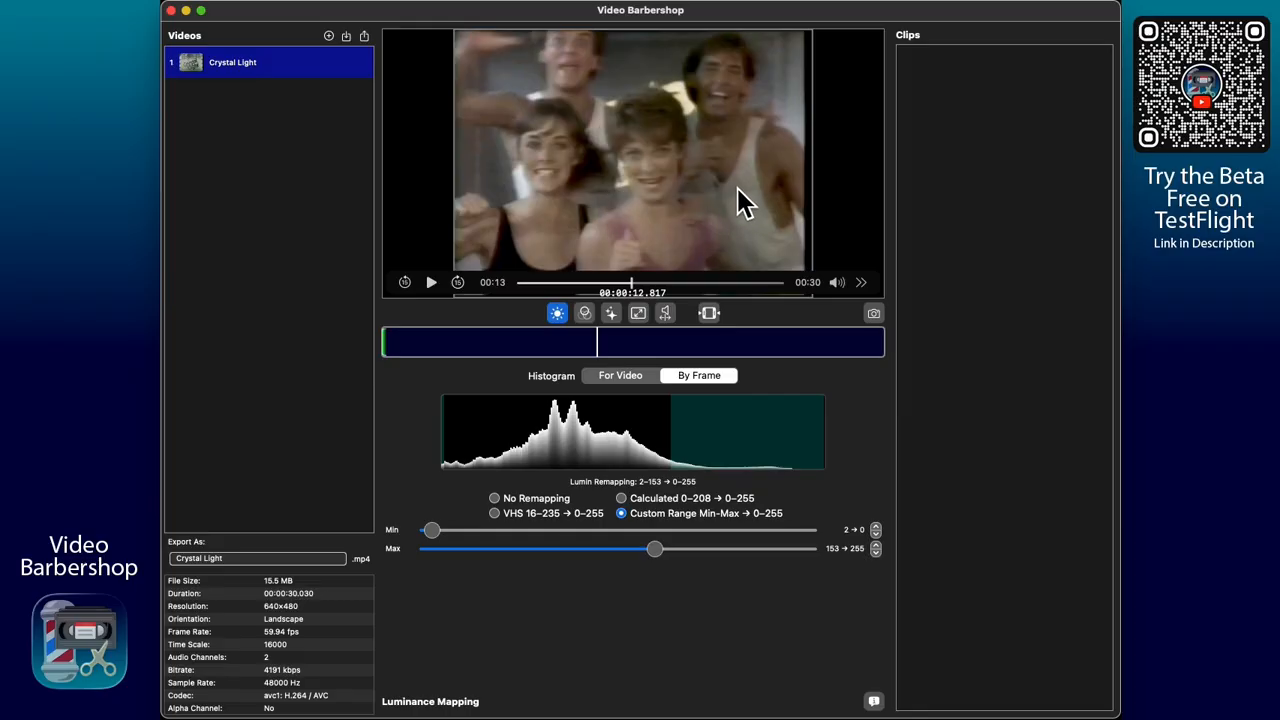
pyautogui.moveTo(601, 350)
pyautogui.mouseDown()
pyautogui.moveTo(617, 350)
pyautogui.moveTo(599, 353)
pyautogui.mouseUp()
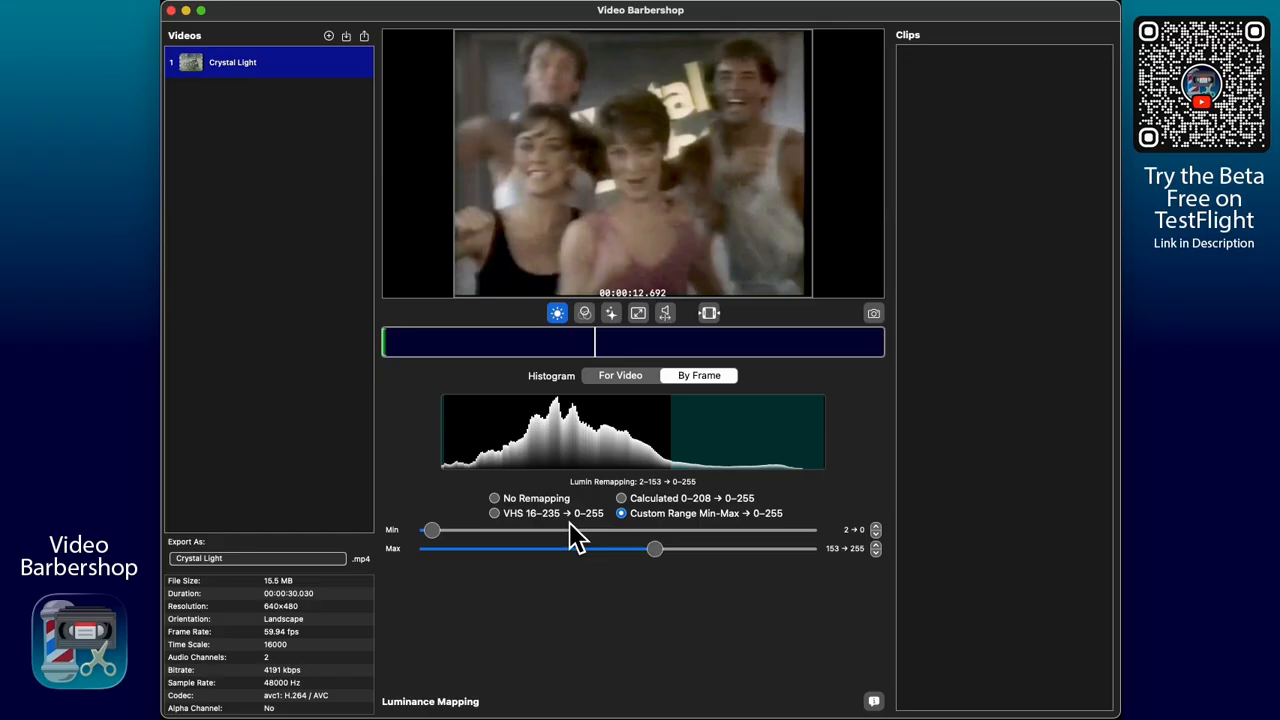
# - Mark a clip on the video timeline from 00:00:10.855 to 00:00:15.887
pyautogui.click(567, 345)
pyautogui.press('i')
pyautogui.click(649, 349)
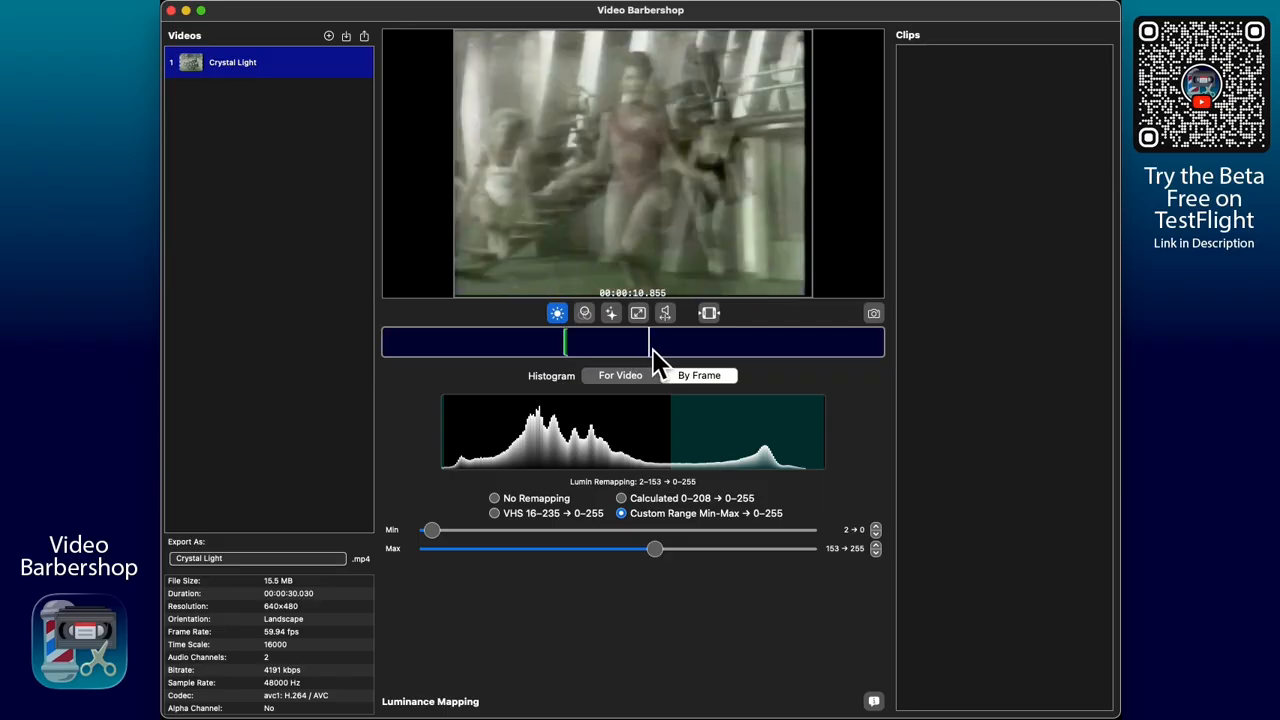
pyautogui.press('o')
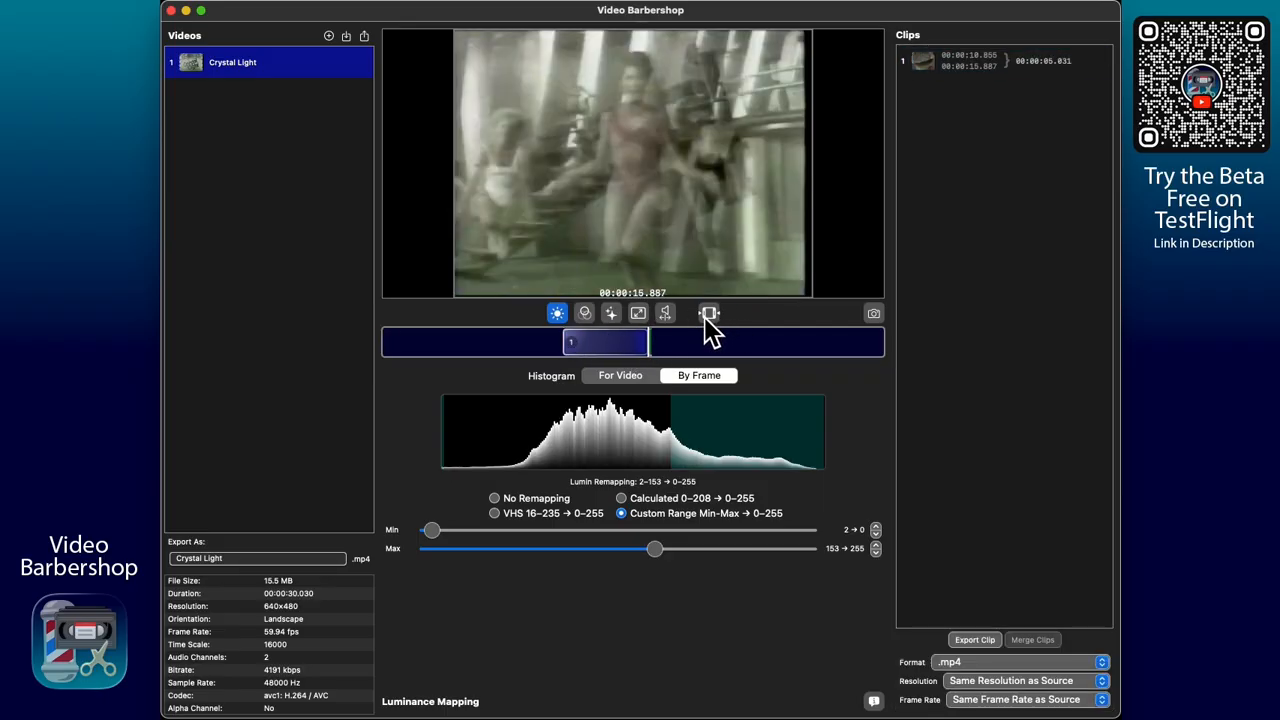
# - Mark two further clips, from 00:00:18.359 to 00:00:21.378 and from 00:00:22.125 to 00:00:25.072
pyautogui.click(690, 346)
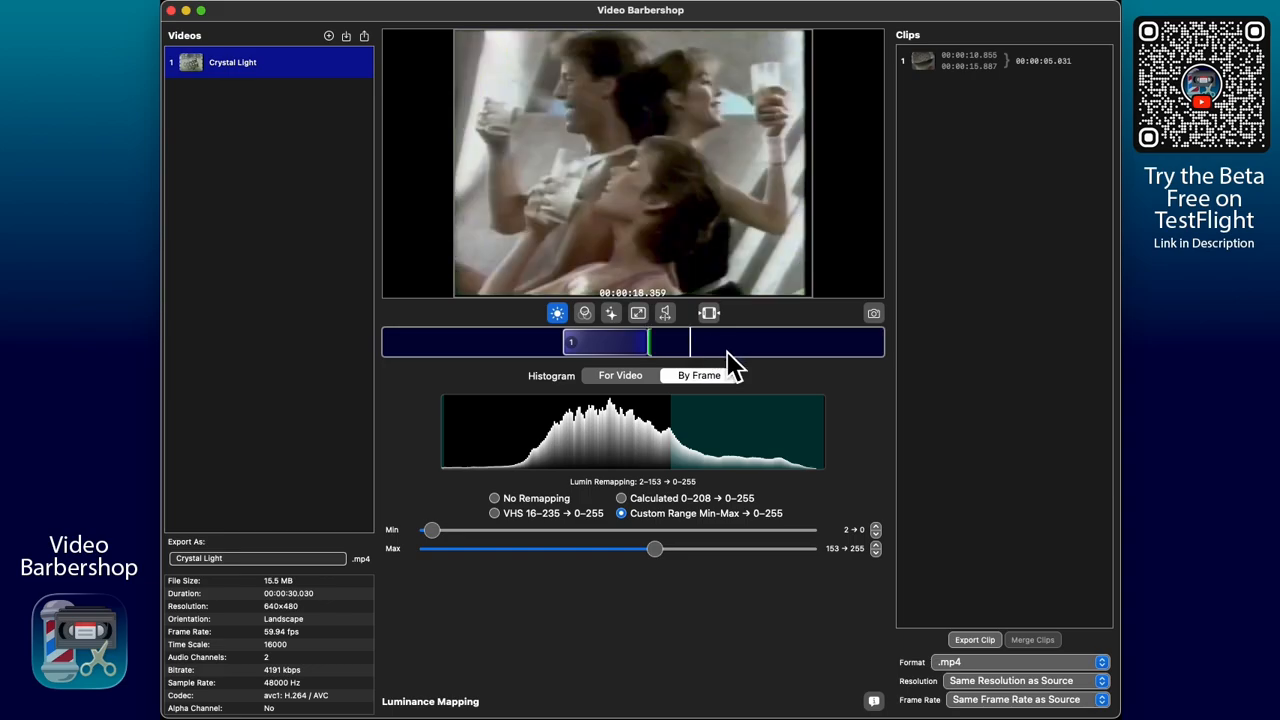
pyautogui.press('i')
pyautogui.click(740, 347)
pyautogui.press('o')
pyautogui.click(753, 346)
pyautogui.press('i')
pyautogui.click(802, 346)
pyautogui.press('o')
pyautogui.moveTo(644, 150)
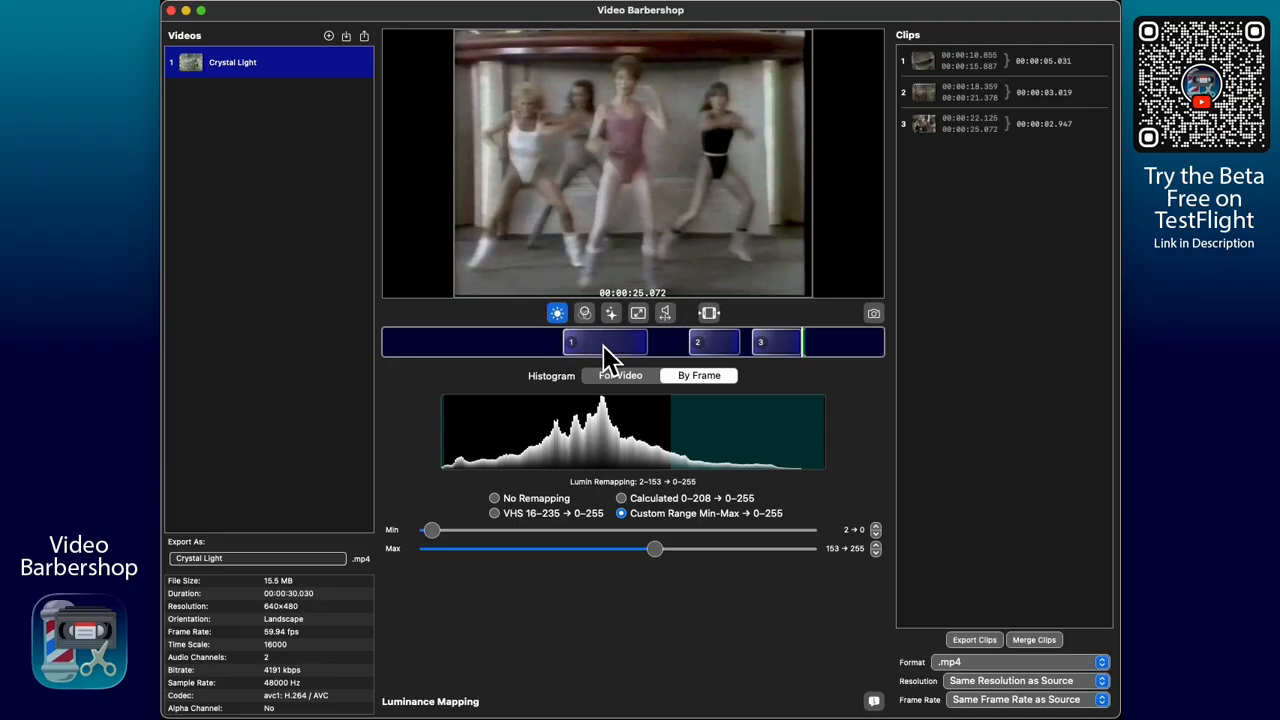
# - Enable the luminance override for clip 2 and set it to No Remapping
pyautogui.moveTo(694, 109)
pyautogui.click(712, 340)
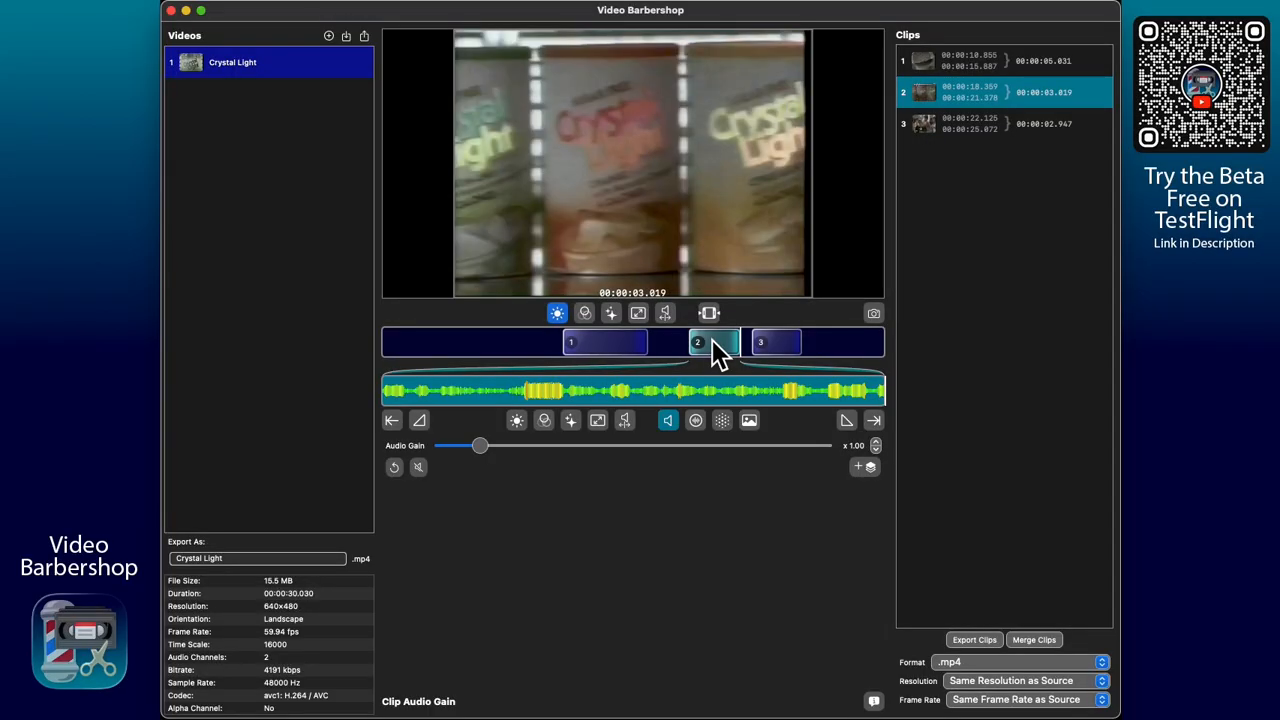
pyautogui.click(517, 421)
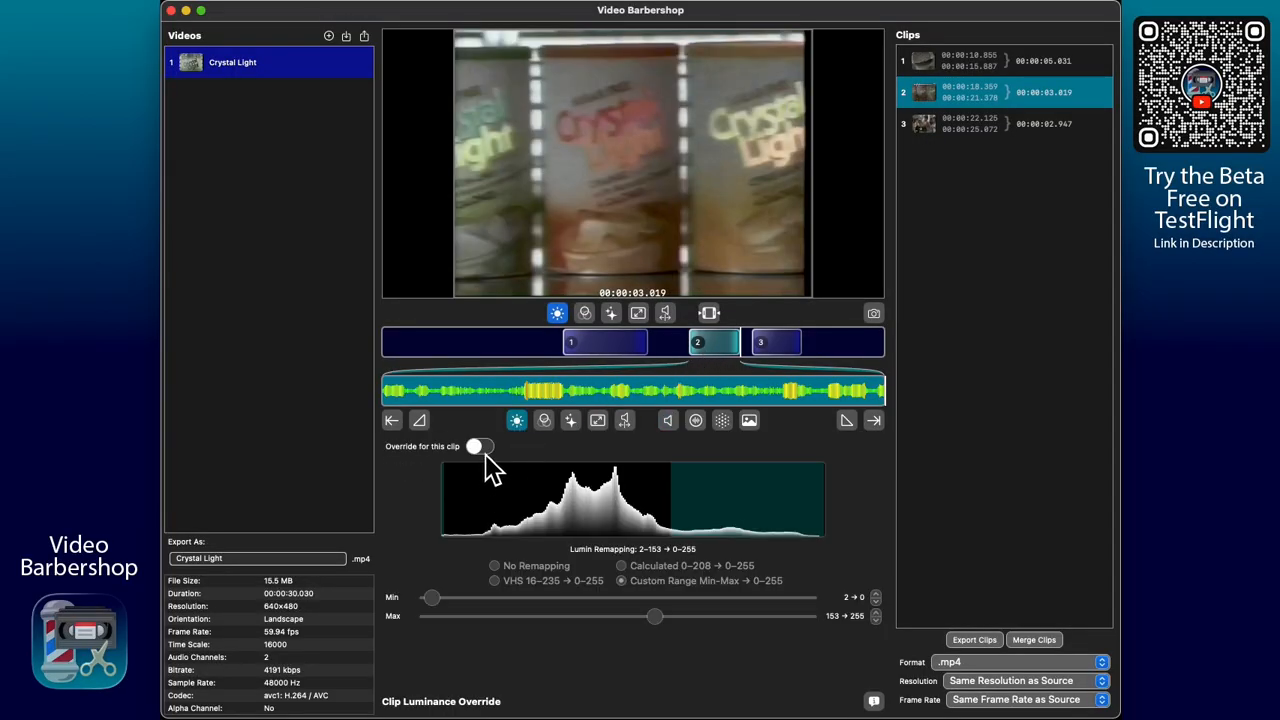
pyautogui.click(481, 447)
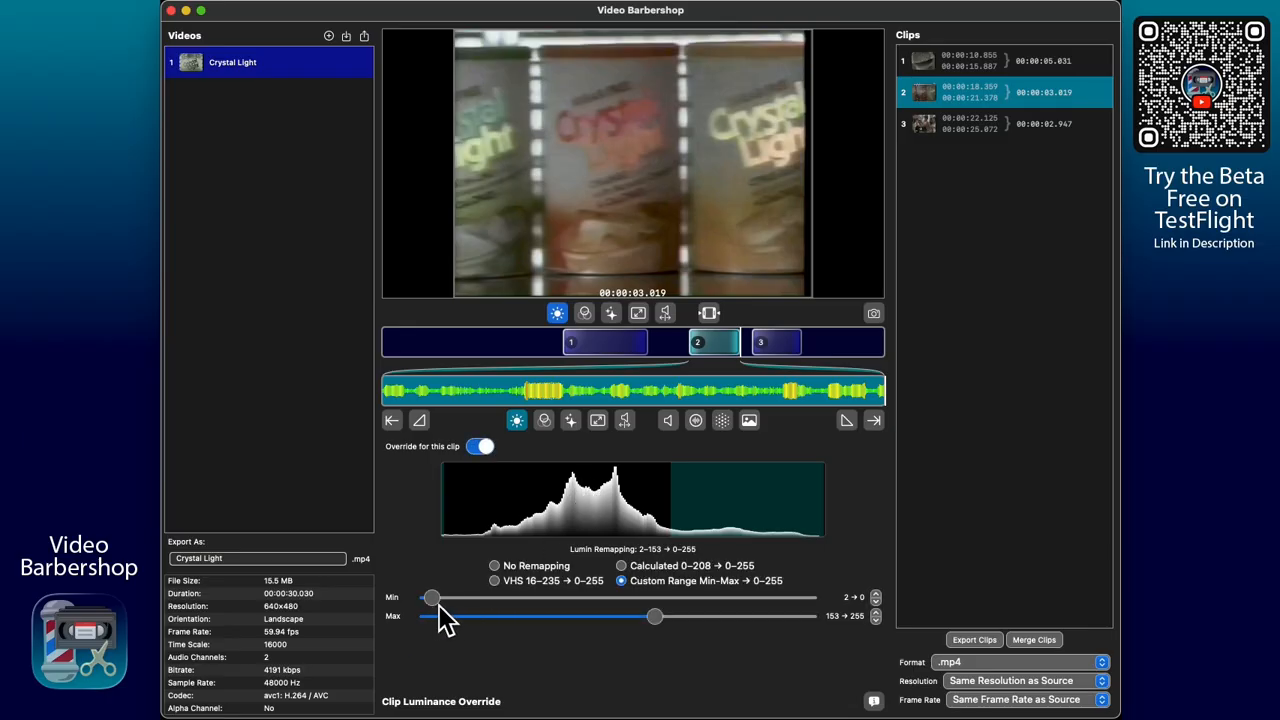
pyautogui.click(520, 567)
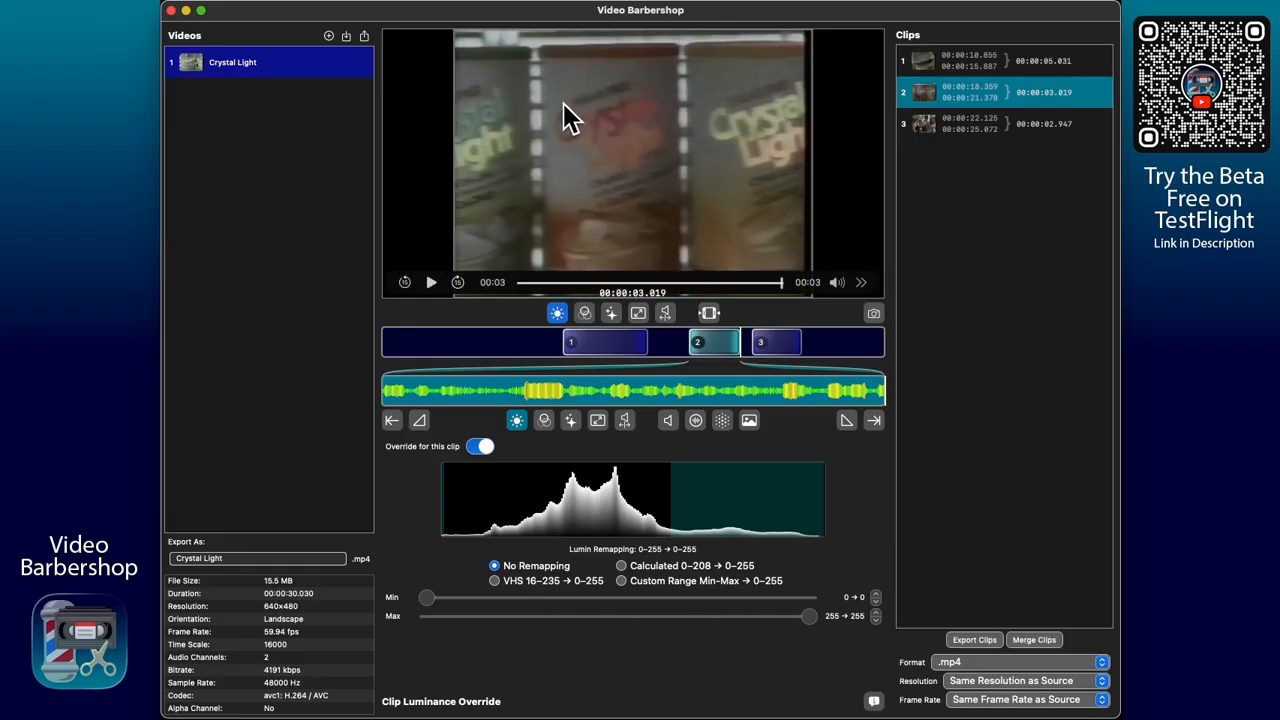
# - Compare the luminance of clips 1 and 3 with clip 2, ending at the start of clip 2
pyautogui.click(612, 352)
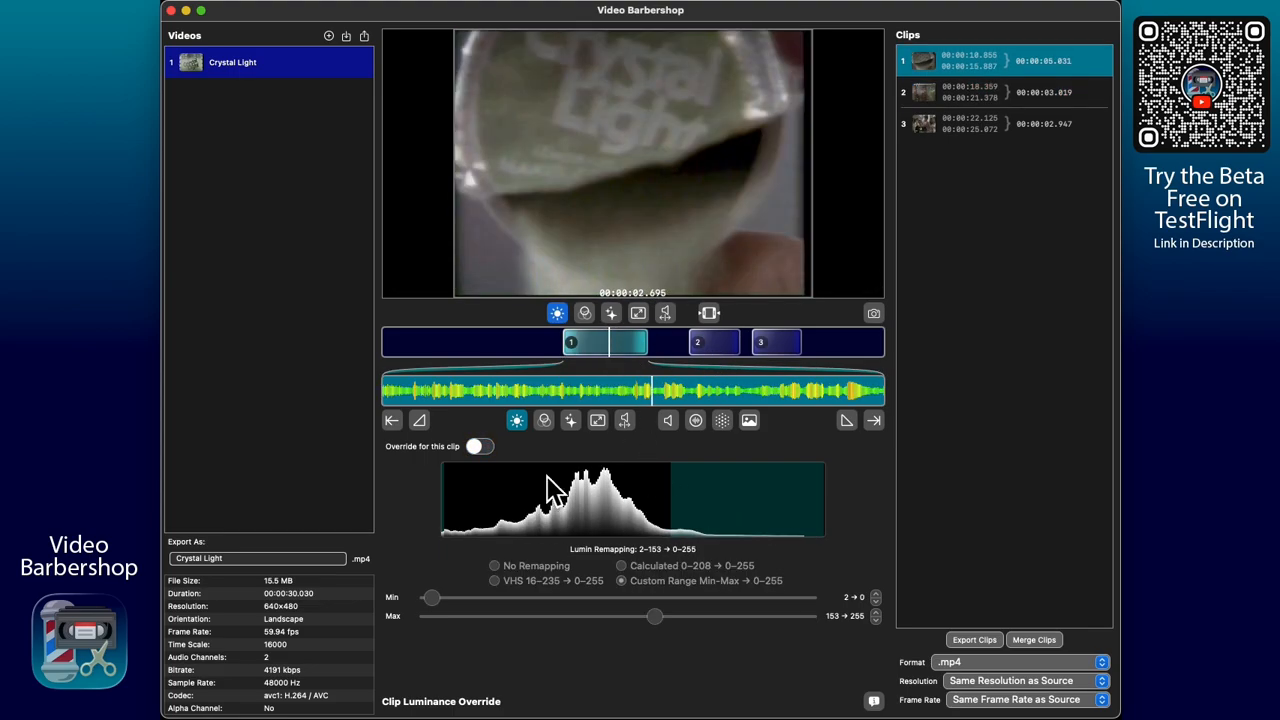
pyautogui.click(714, 342)
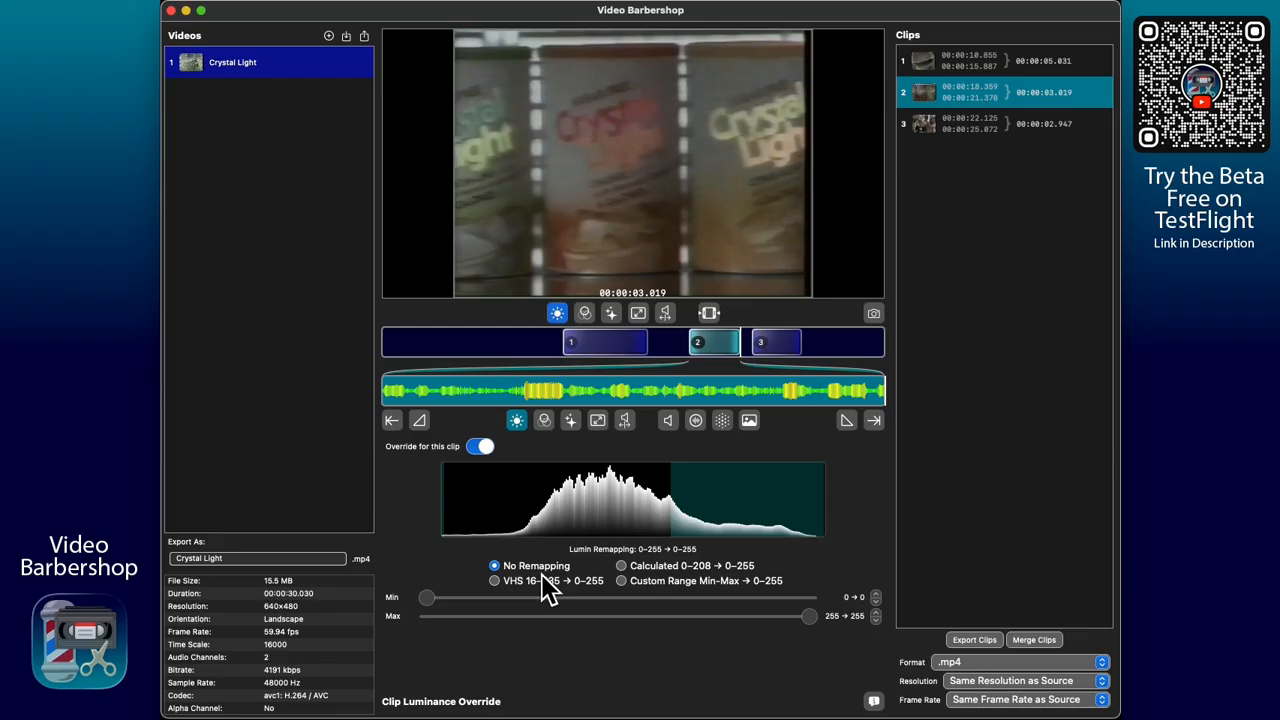
pyautogui.click(786, 352)
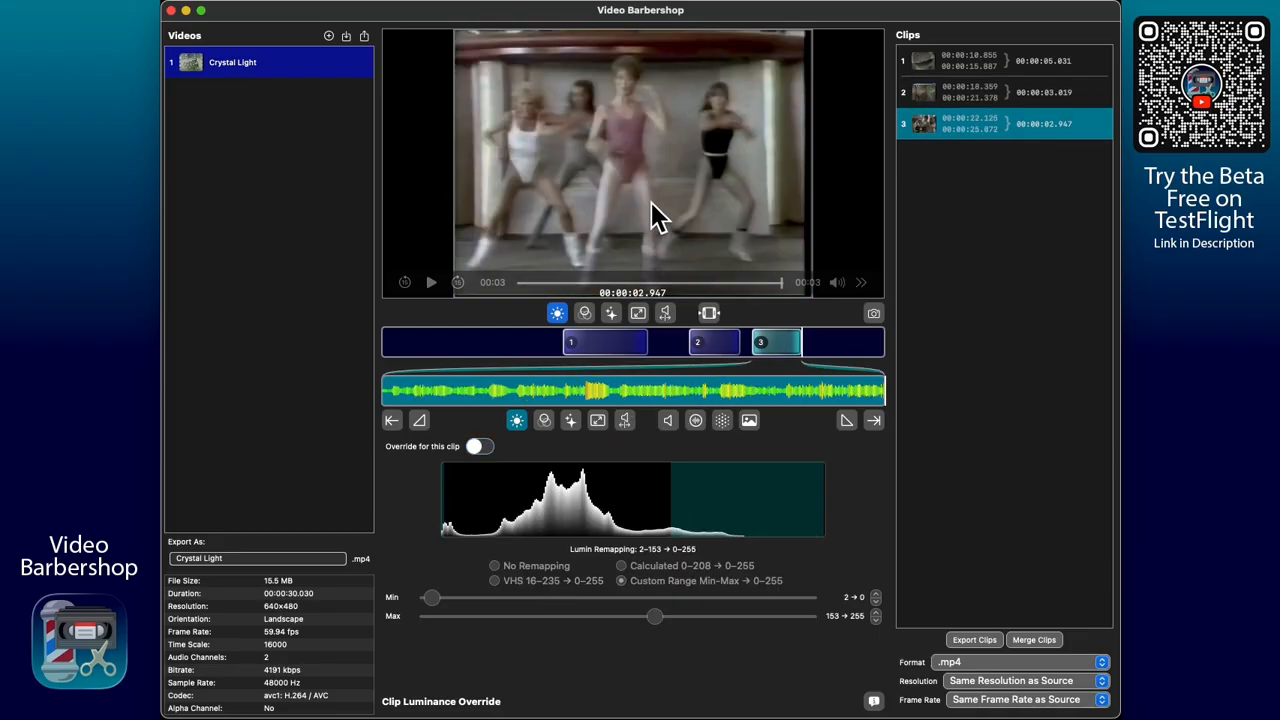
pyautogui.click(724, 347)
pyautogui.click(719, 343)
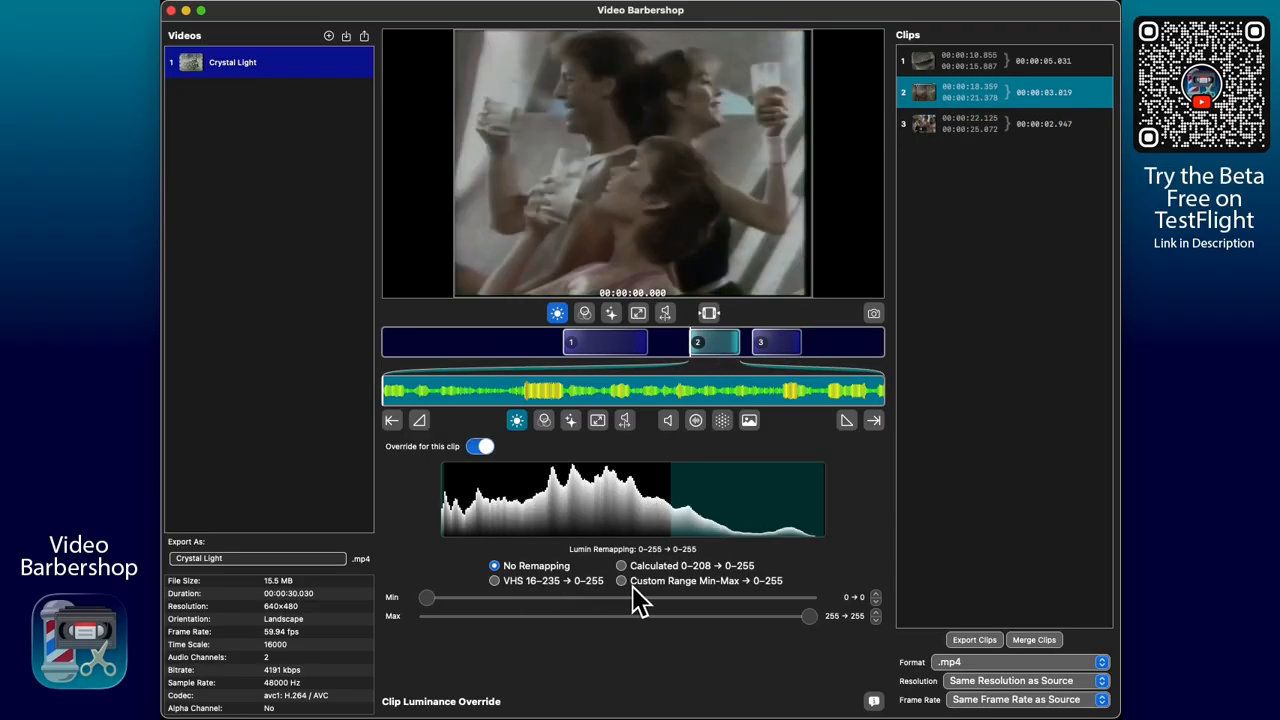
# - Switch clip 2's luminance override off and on twice to reset it to the video's custom range of 2–153
pyautogui.click(484, 448)
pyautogui.click(482, 448)
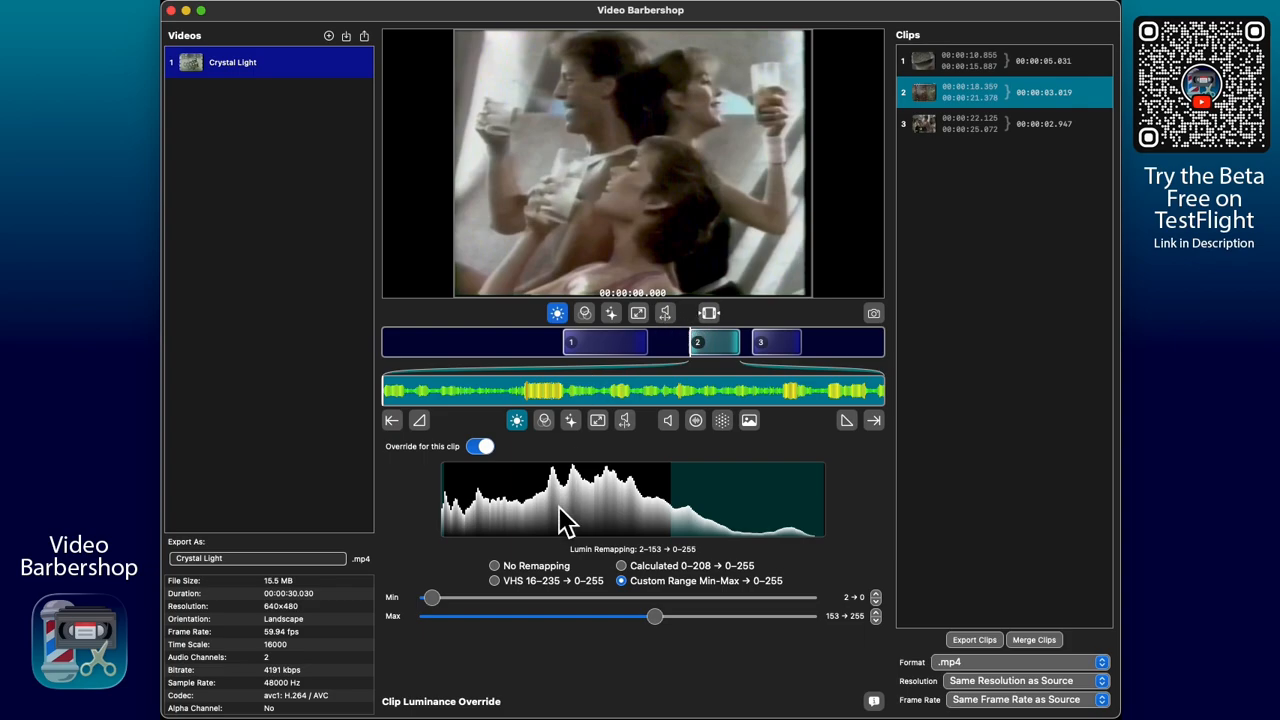
pyautogui.click(485, 447)
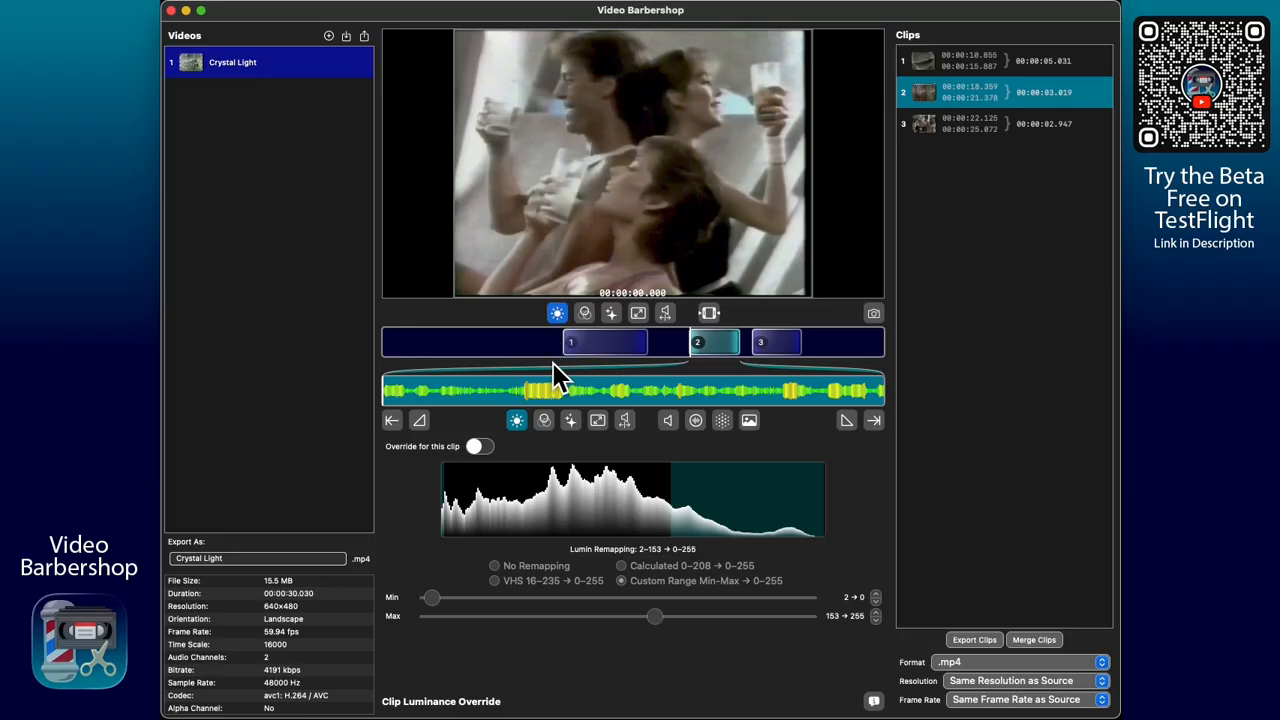
pyautogui.click(486, 447)
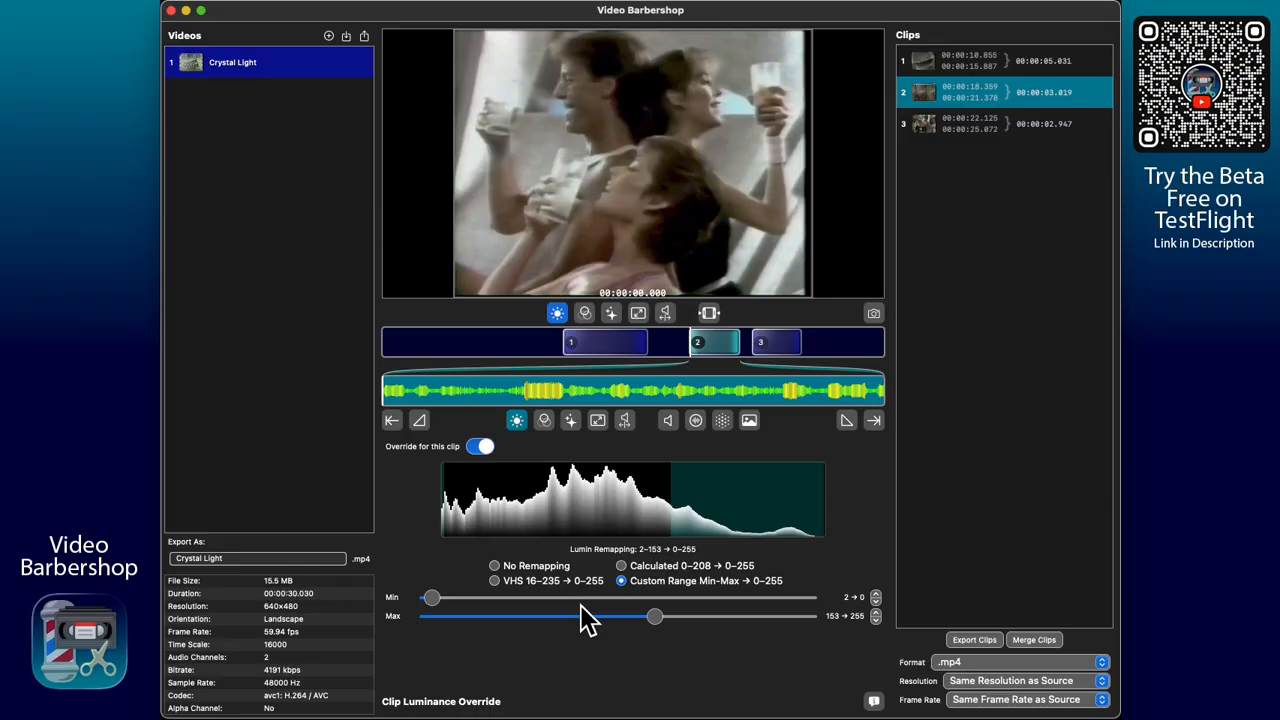
# - Try custom luminance ranges of 25–153, 31–107 and 79–147 on clip 2
pyautogui.moveTo(433, 599); pyautogui.dragTo(490, 600)
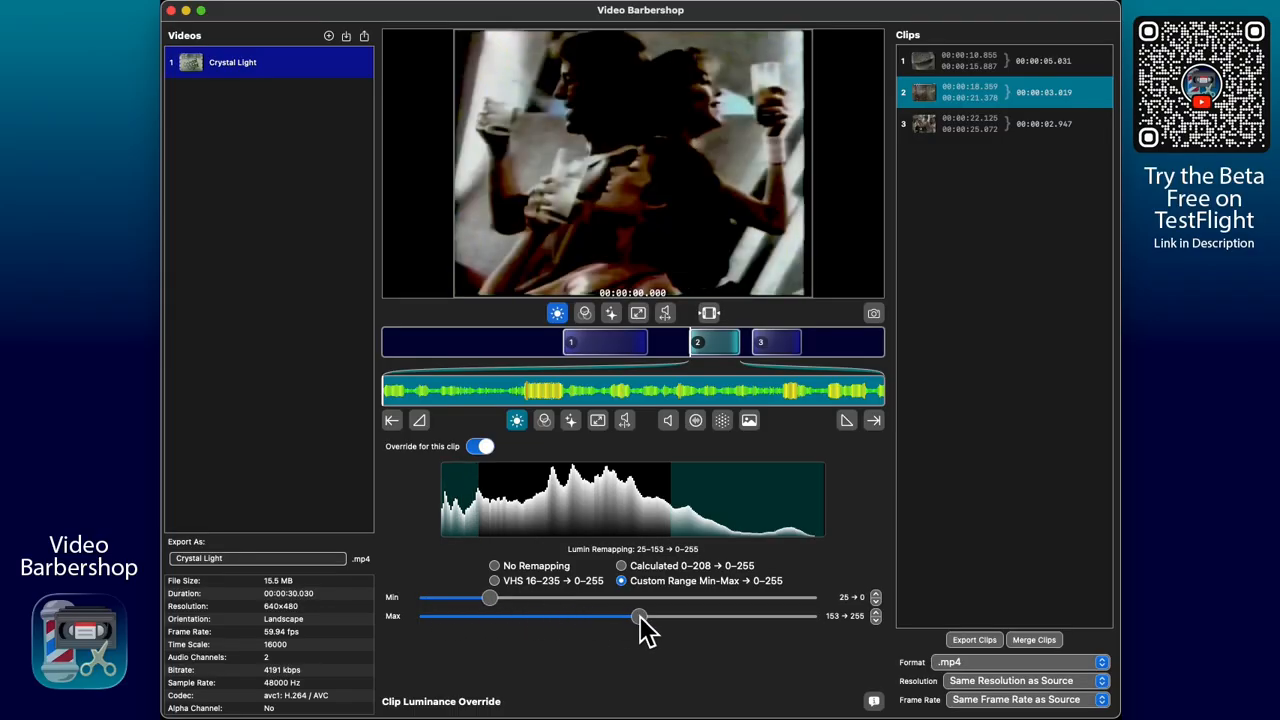
pyautogui.moveTo(640, 617); pyautogui.dragTo(538, 598)
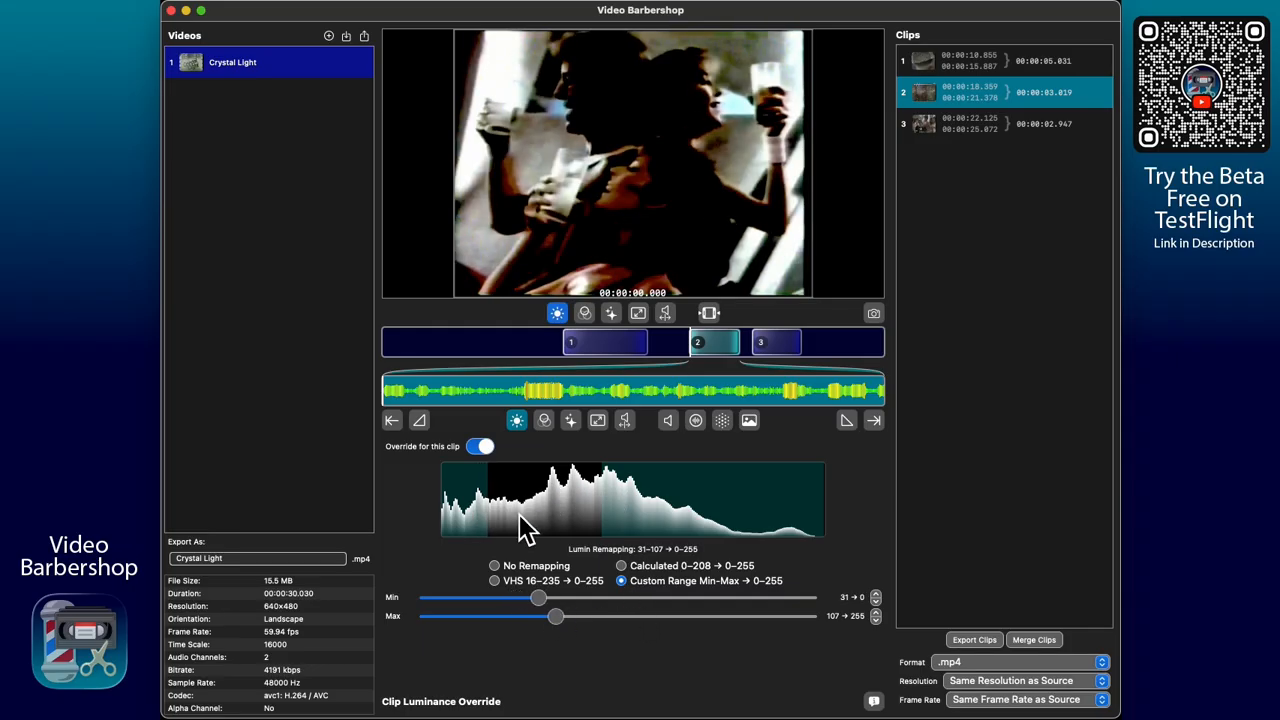
pyautogui.moveTo(548, 617); pyautogui.dragTo(418, 632)
pyautogui.moveTo(571, 619)
pyautogui.mouseDown()
pyautogui.moveTo(384, 623)
pyautogui.moveTo(600, 618)
pyautogui.moveTo(634, 600)
pyautogui.mouseUp()
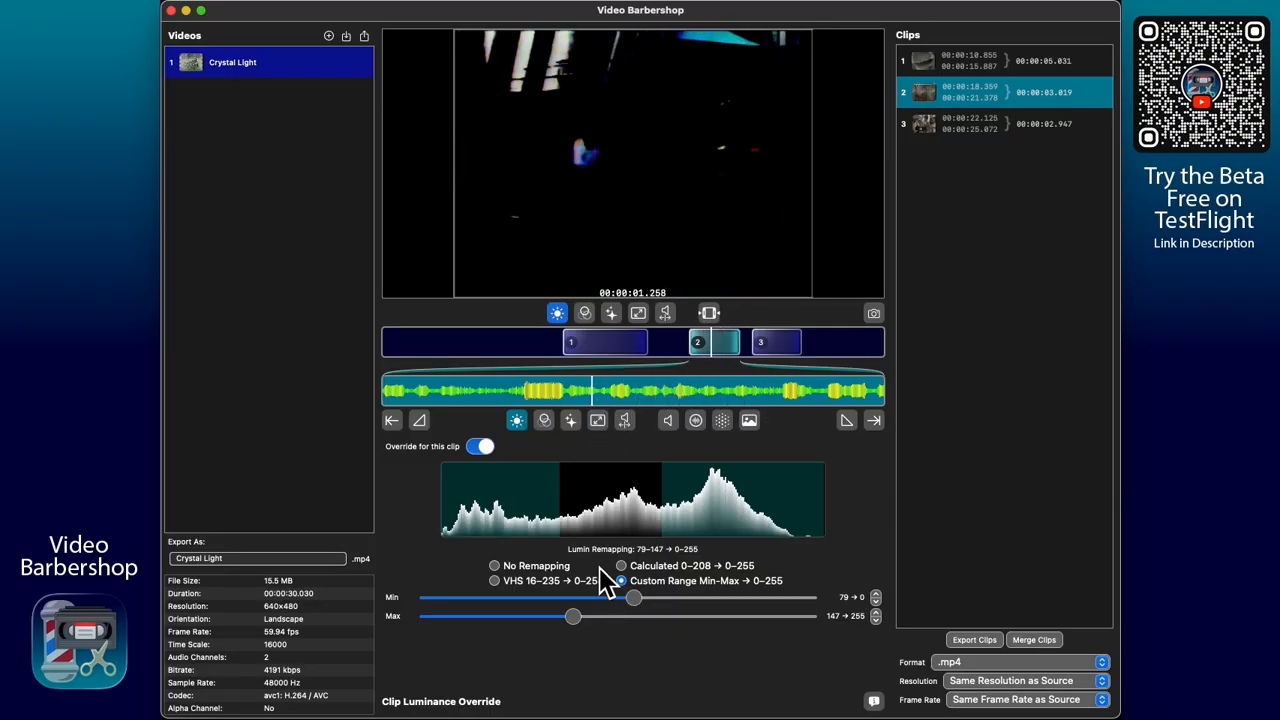
# - Try a custom luminance range of 0–193 on clip 2, and turn its override off
pyautogui.moveTo(634, 602); pyautogui.dragTo(394, 608)
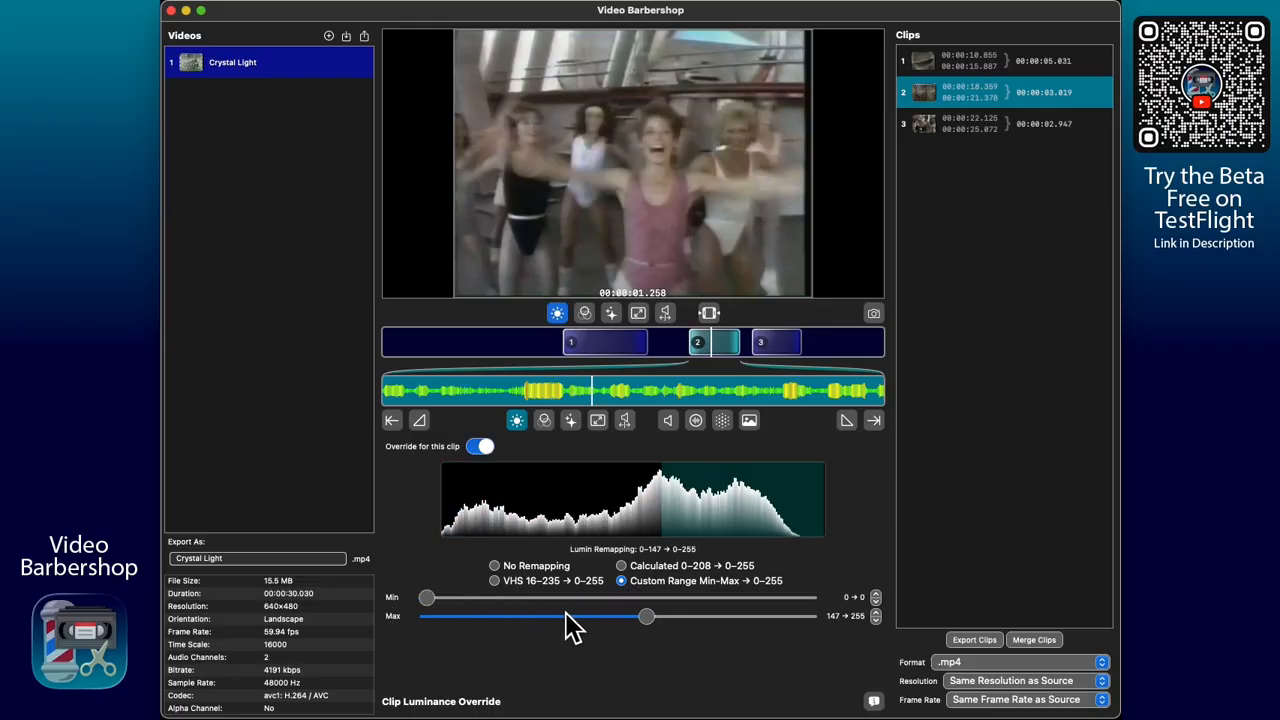
pyautogui.moveTo(648, 617)
pyautogui.mouseDown()
pyautogui.moveTo(634, 617)
pyautogui.moveTo(716, 617)
pyautogui.mouseUp()
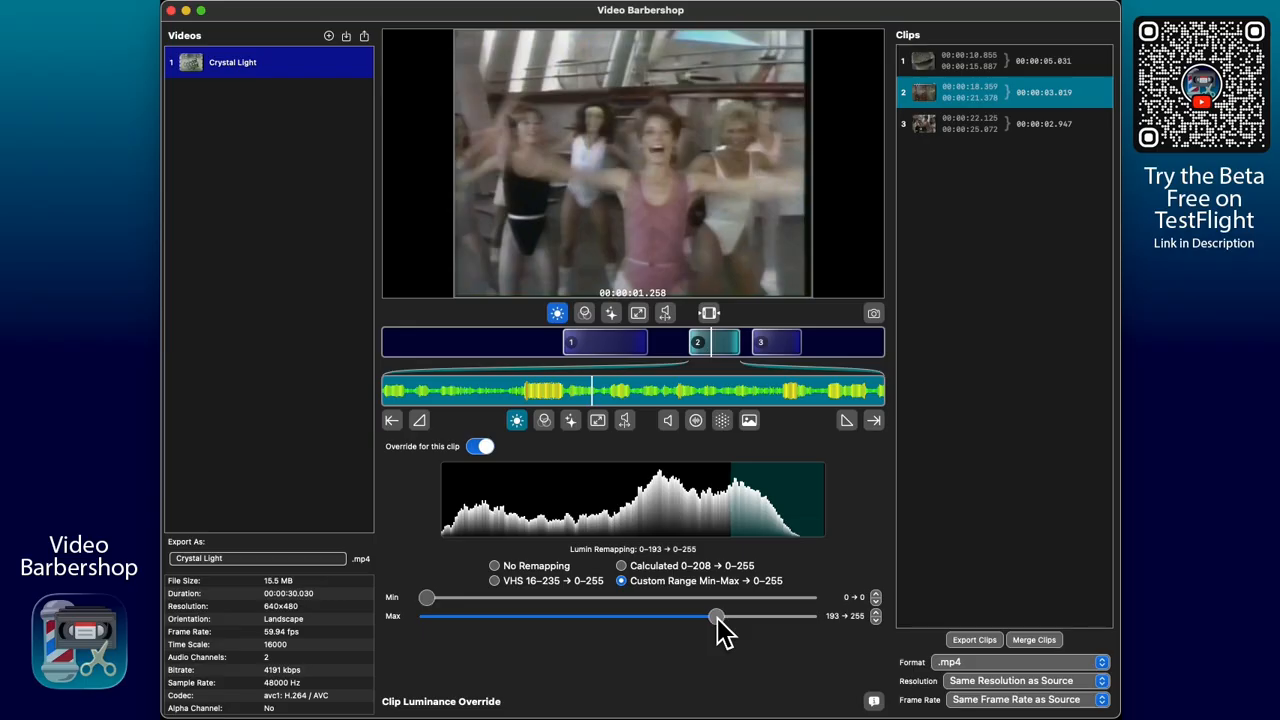
pyautogui.click(486, 446)
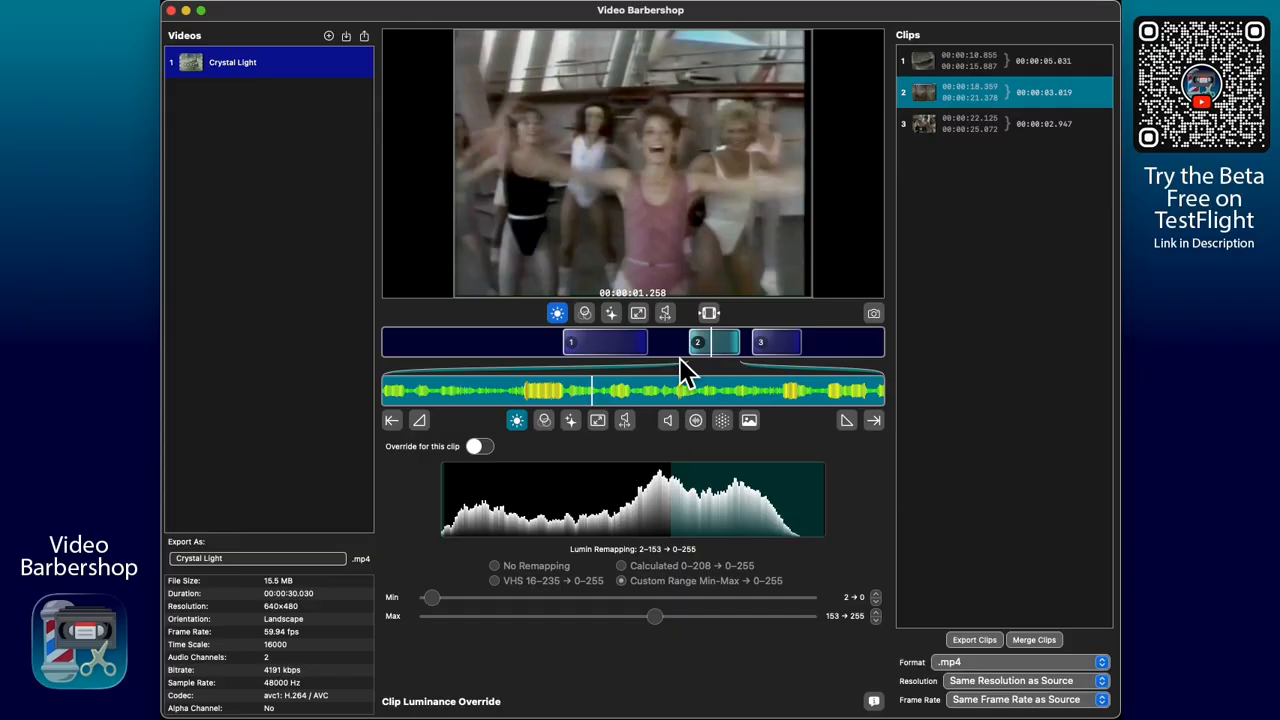
pyautogui.moveTo(608, 208)
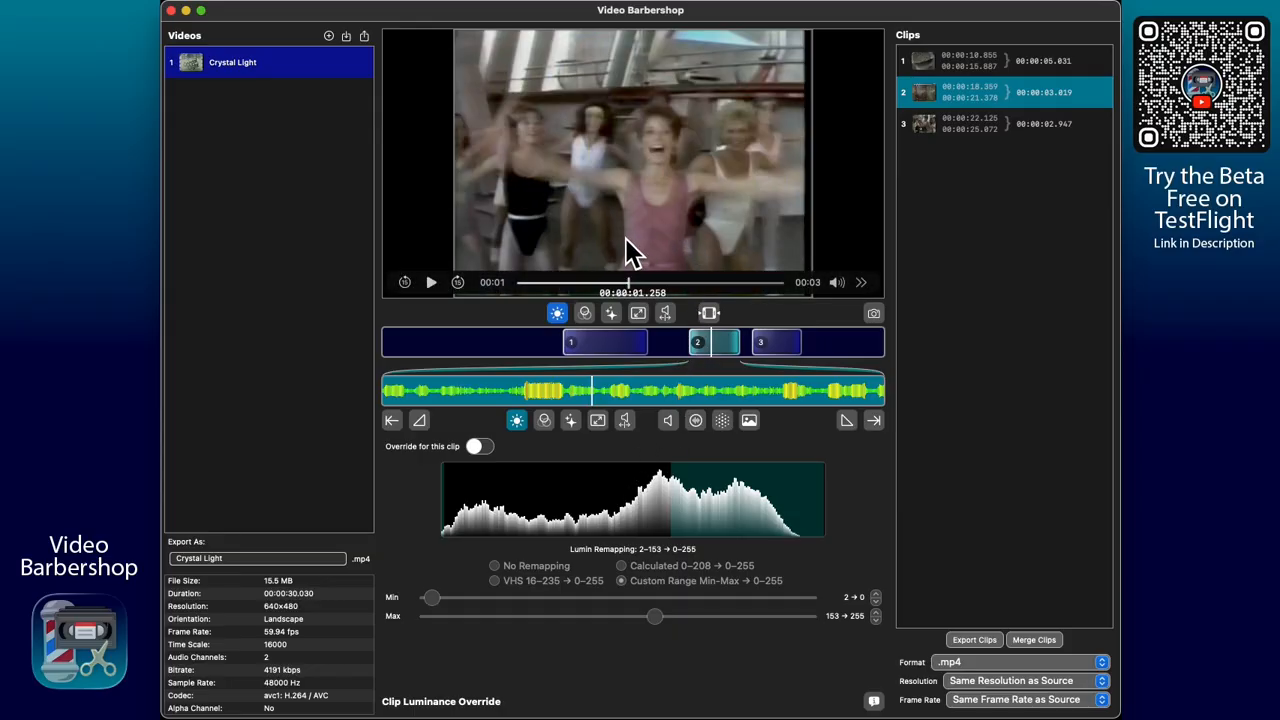